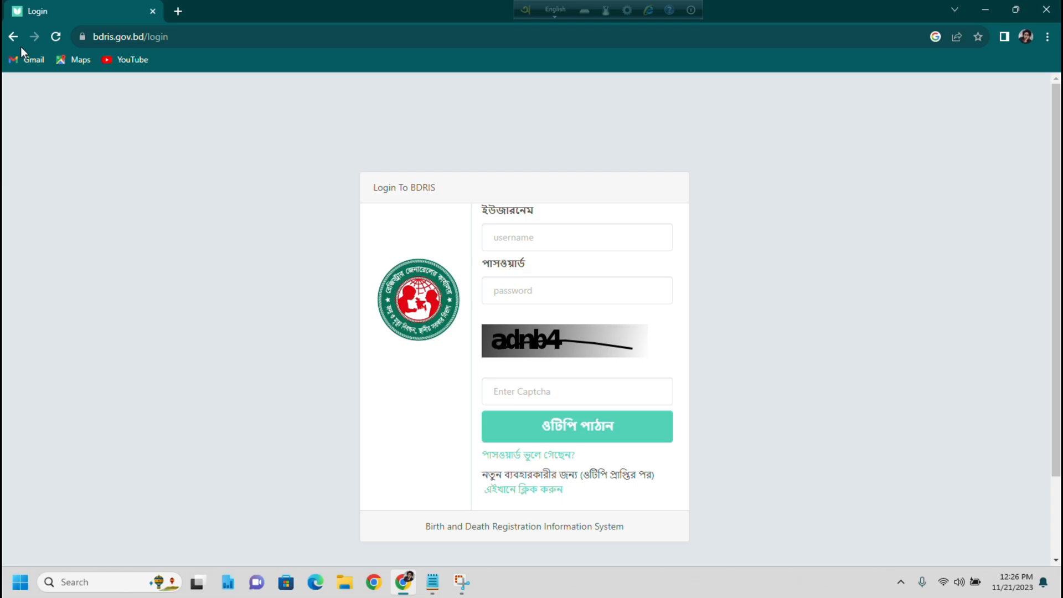
- Go back to the Google results and open the bdris.gov.bd birth registration application result
left_click(13, 36)
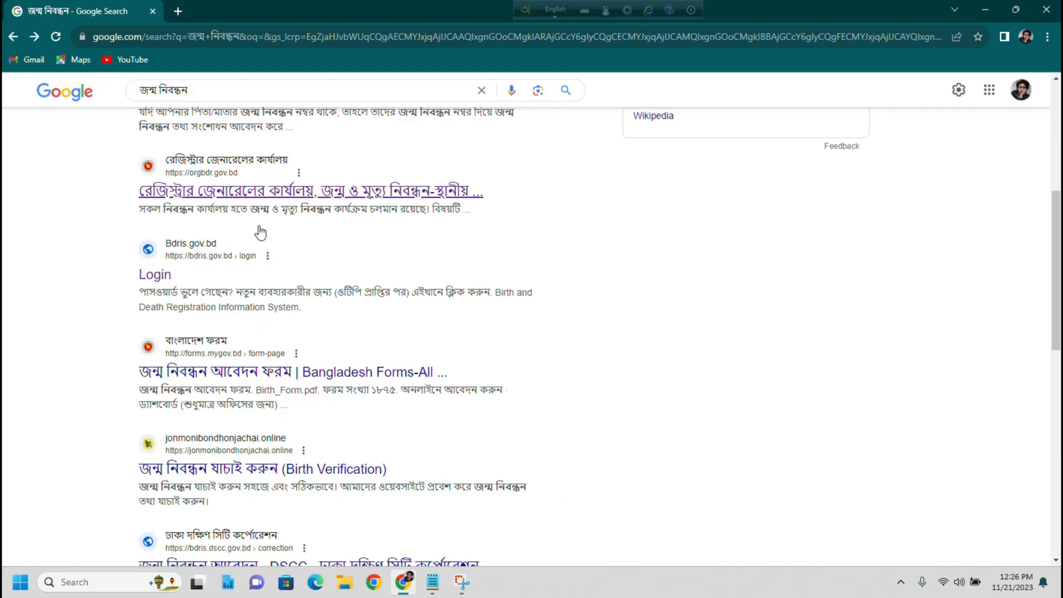
scroll(149, 244, "up", 5)
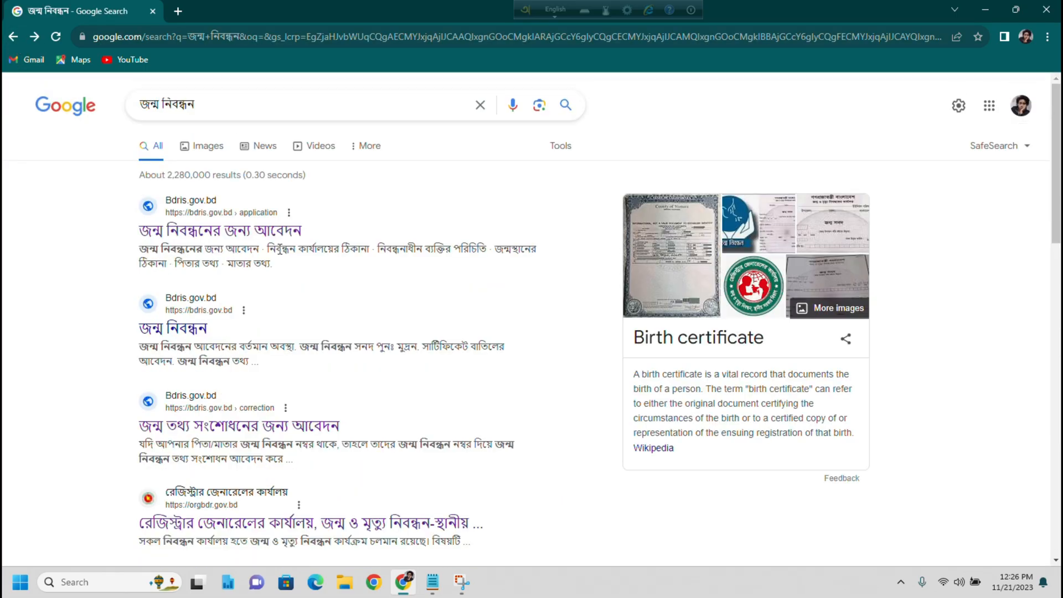
left_click(221, 239)
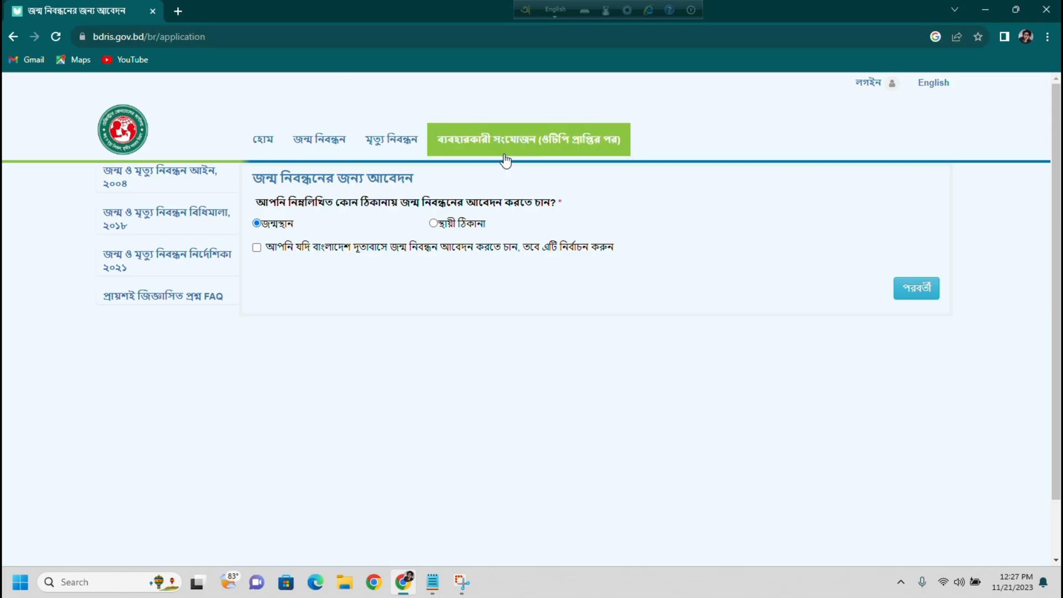
- Open জন্ম নিবন্ধন তথ্য সংশোধন আবেদন from the জন্ম নিবন্ধন menu and review its instructions
mouse_move(340, 139)
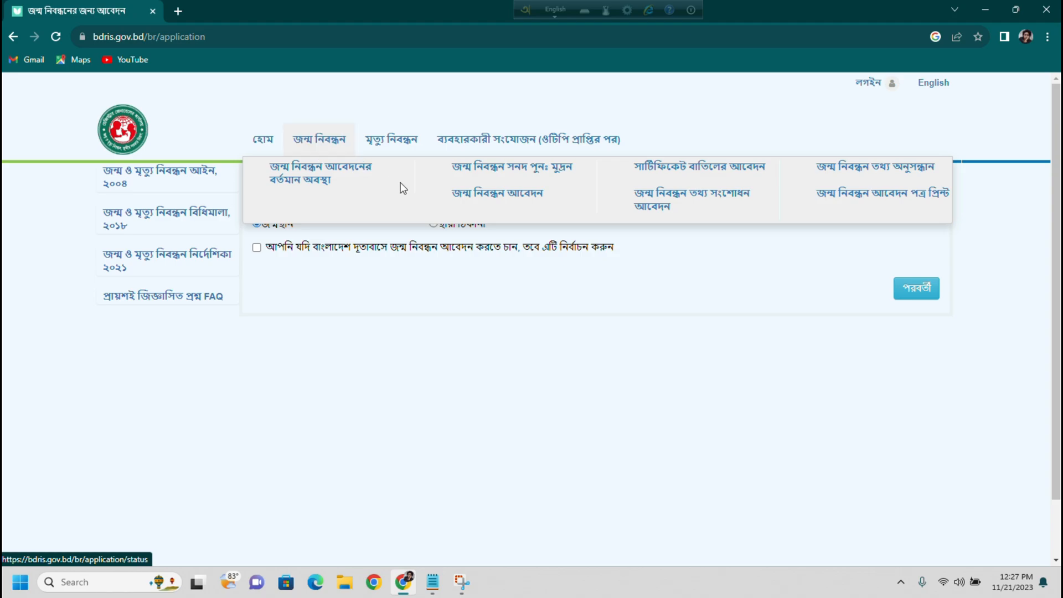
left_click(663, 207)
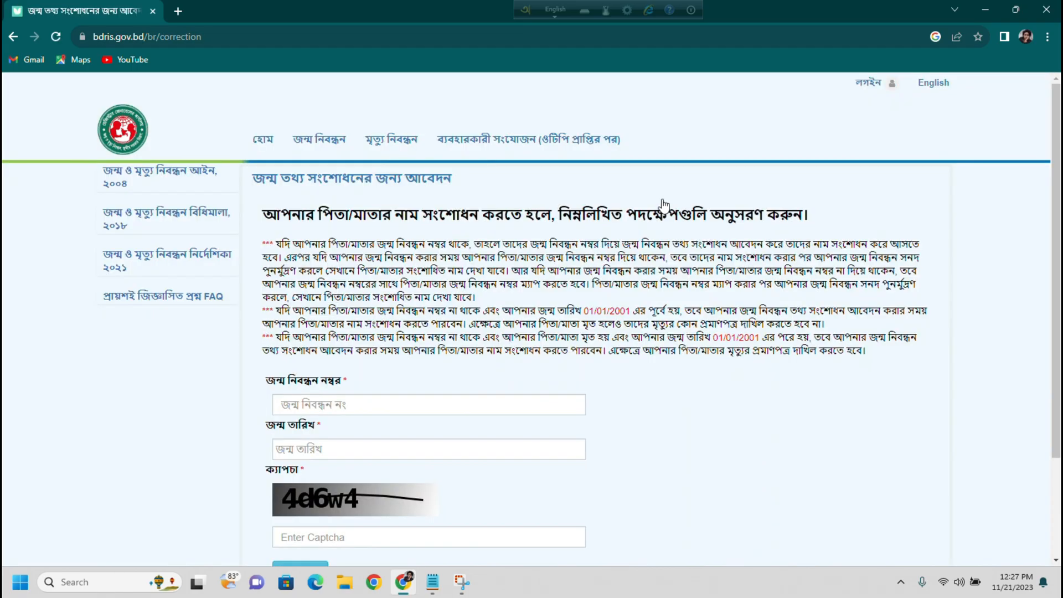
left_click_drag(251, 215, 920, 374)
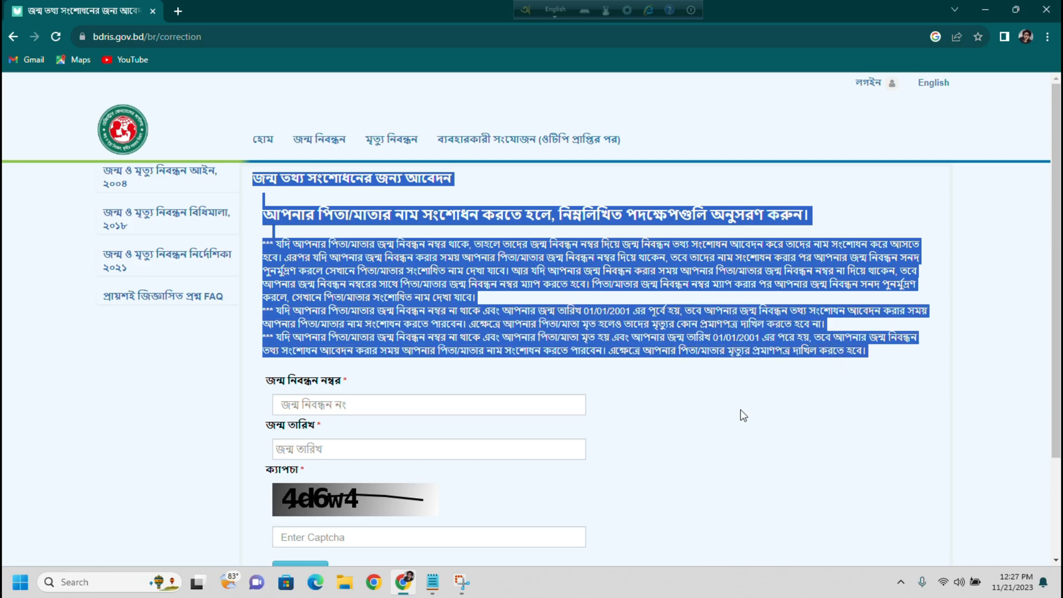
left_click(719, 407)
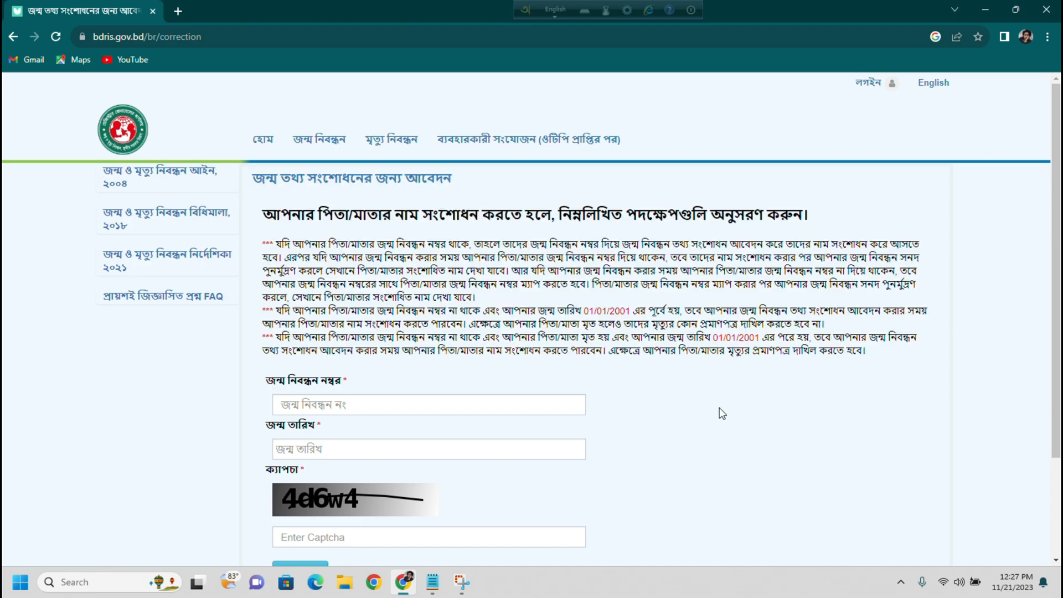
scroll(720, 407, "down", 3)
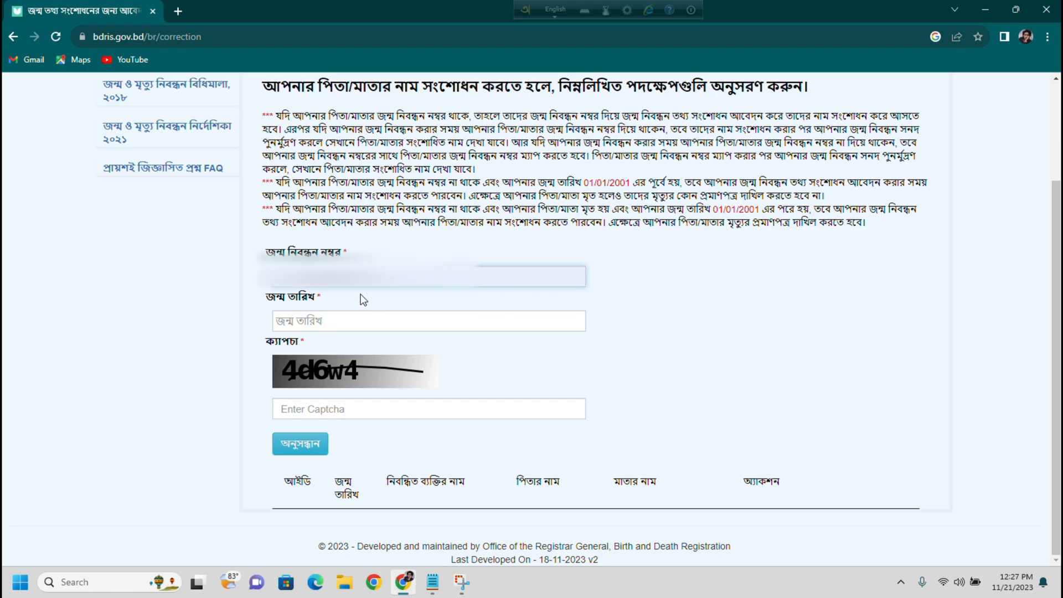
left_click(331, 323)
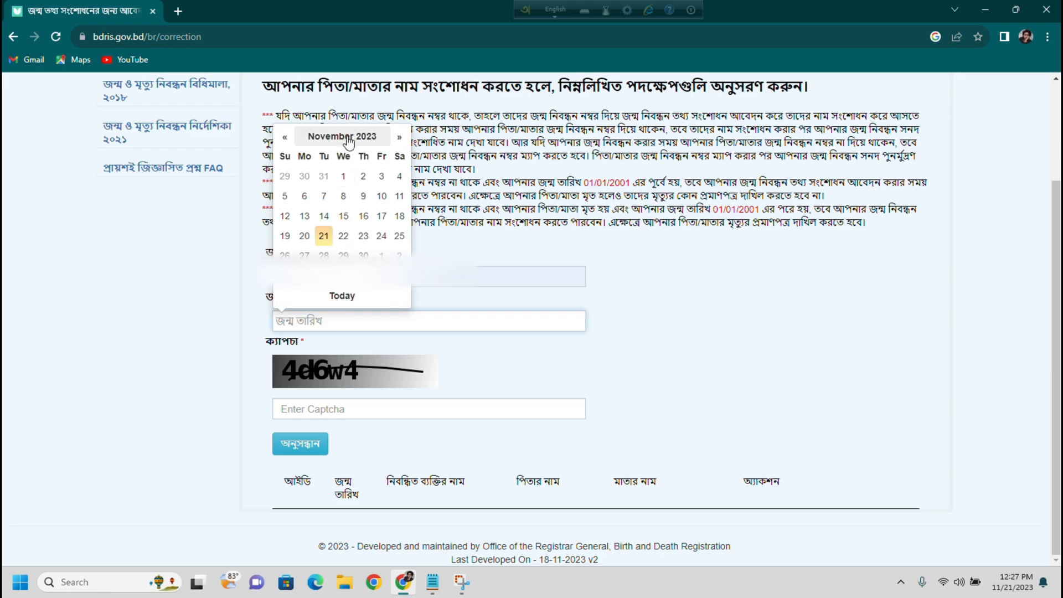
left_click(348, 137)
left_click(282, 157)
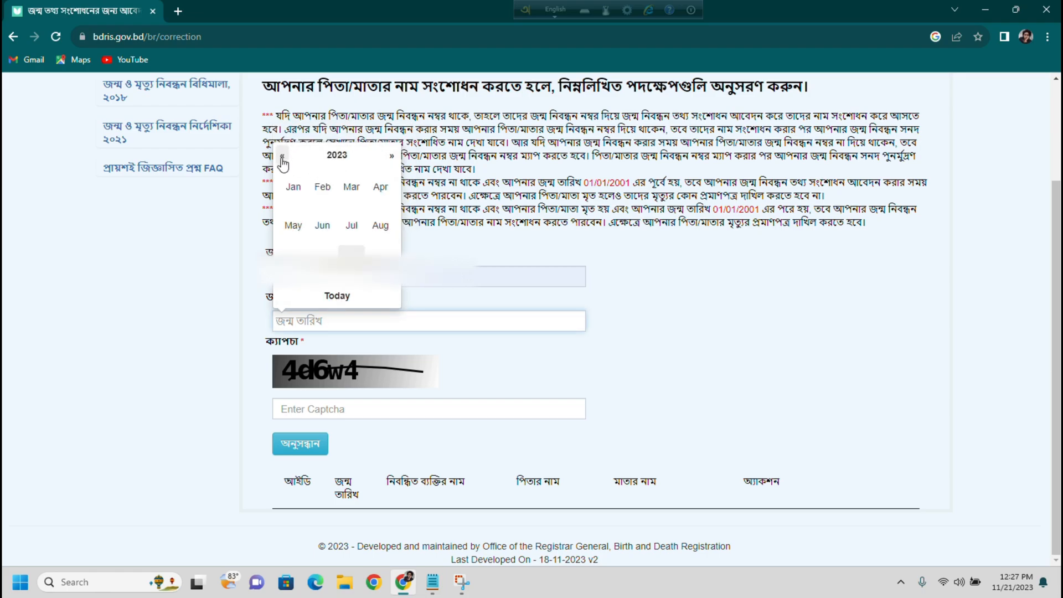
left_click(282, 158)
left_click(282, 157)
left_click(283, 157)
left_click(283, 157)
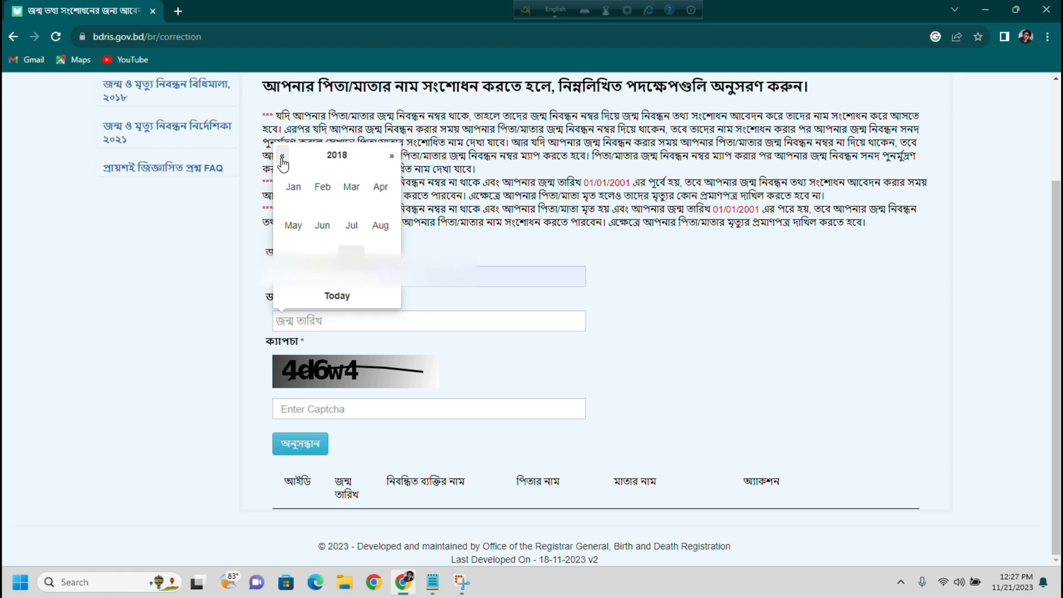
left_click(283, 157)
left_click(282, 157)
left_click(282, 158)
left_click(283, 158)
left_click(282, 157)
left_click(282, 157)
left_click(282, 157)
left_click(283, 157)
left_click(282, 158)
left_click(283, 157)
left_click(282, 158)
left_click(282, 157)
left_click(283, 157)
left_click(282, 157)
left_click(282, 158)
left_click(282, 157)
double_click(282, 157)
left_click(283, 157)
double_click(283, 157)
double_click(282, 157)
left_click(282, 158)
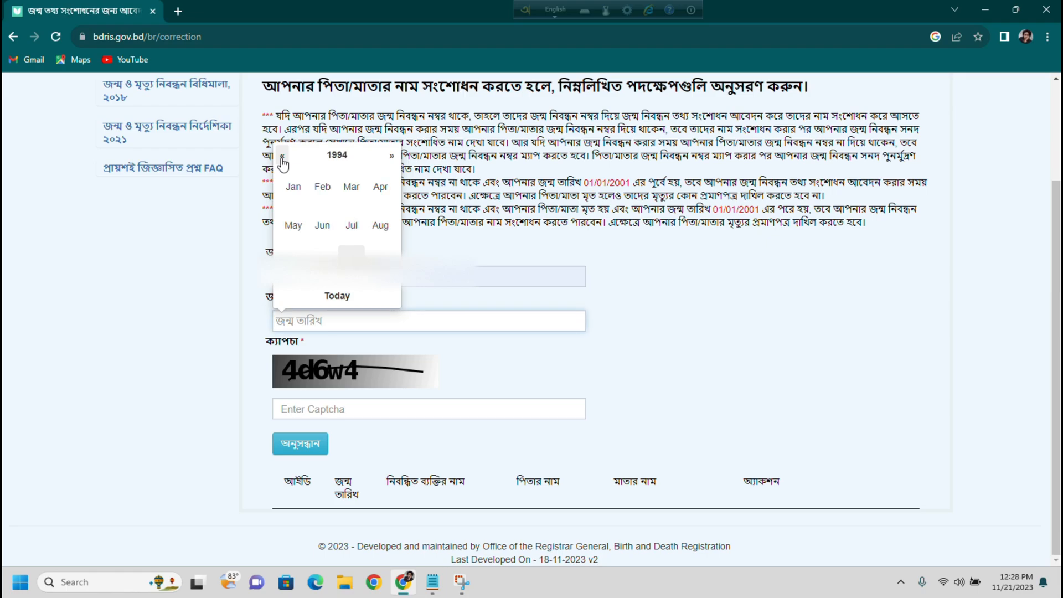
left_click(283, 157)
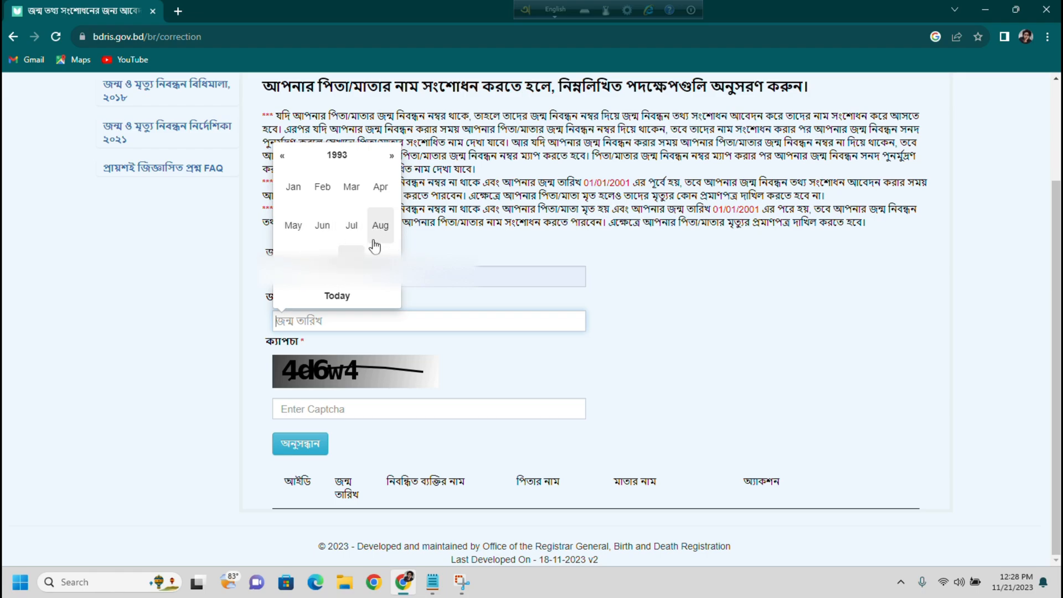
left_click(352, 227)
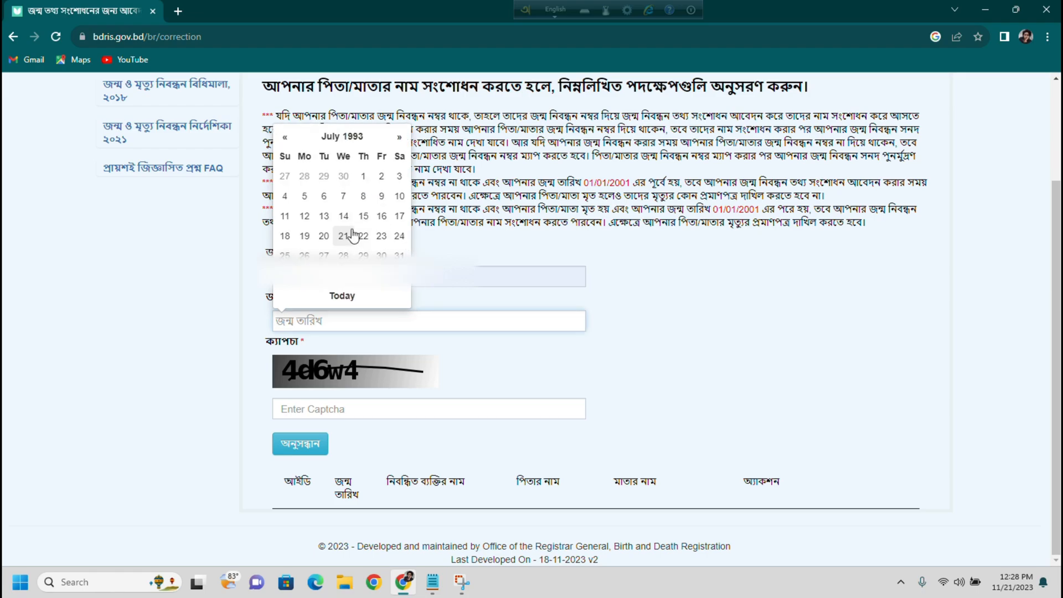
left_click(343, 196)
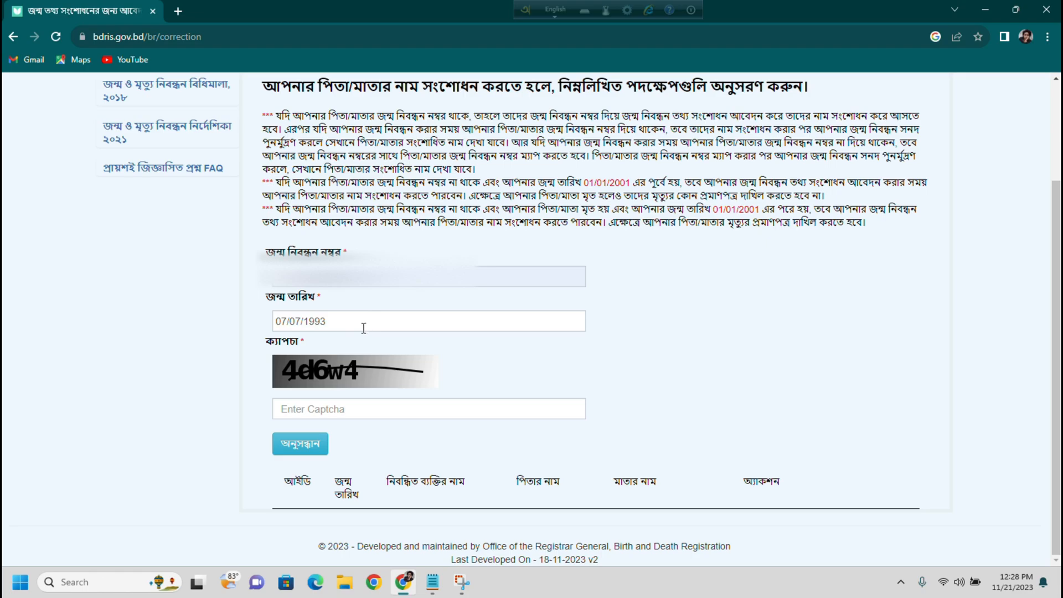
- Enter the captcha, search for the birth record, then select and confirm it for correction
left_click(318, 408)
type("4")
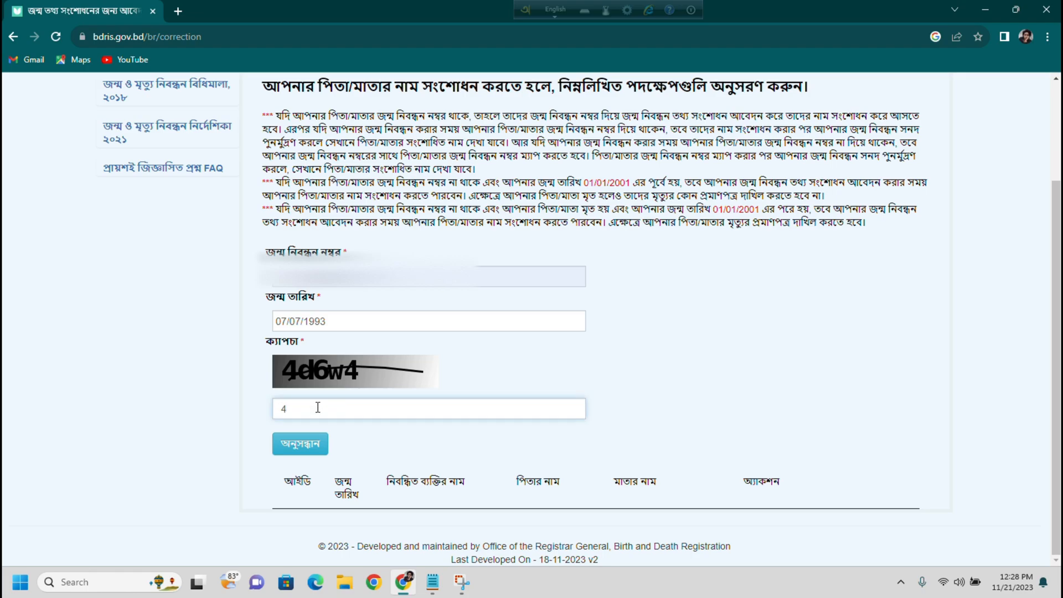
type("d6w4")
left_click(304, 445)
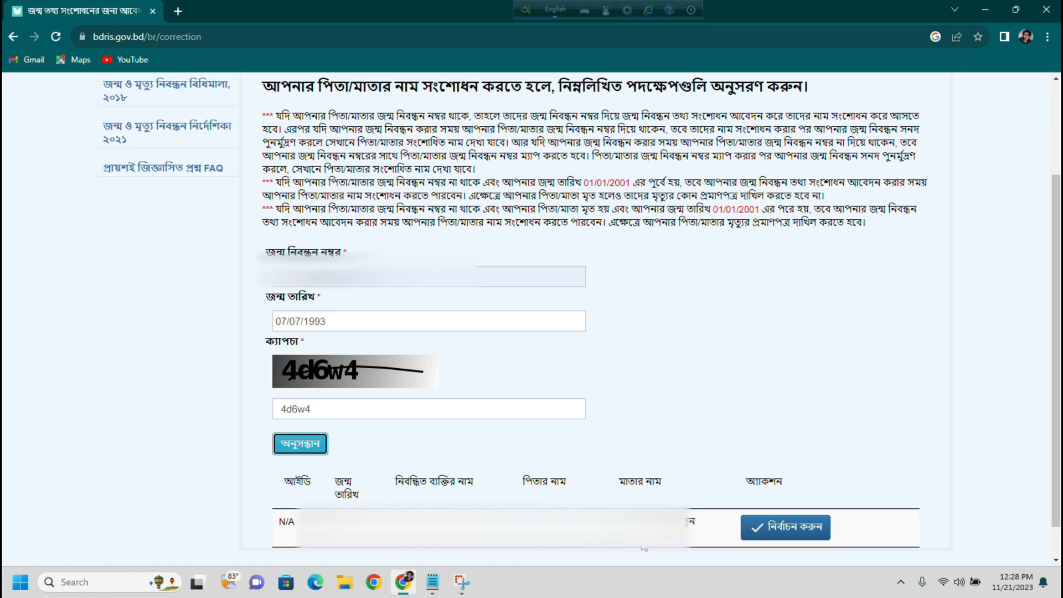
left_click(799, 530)
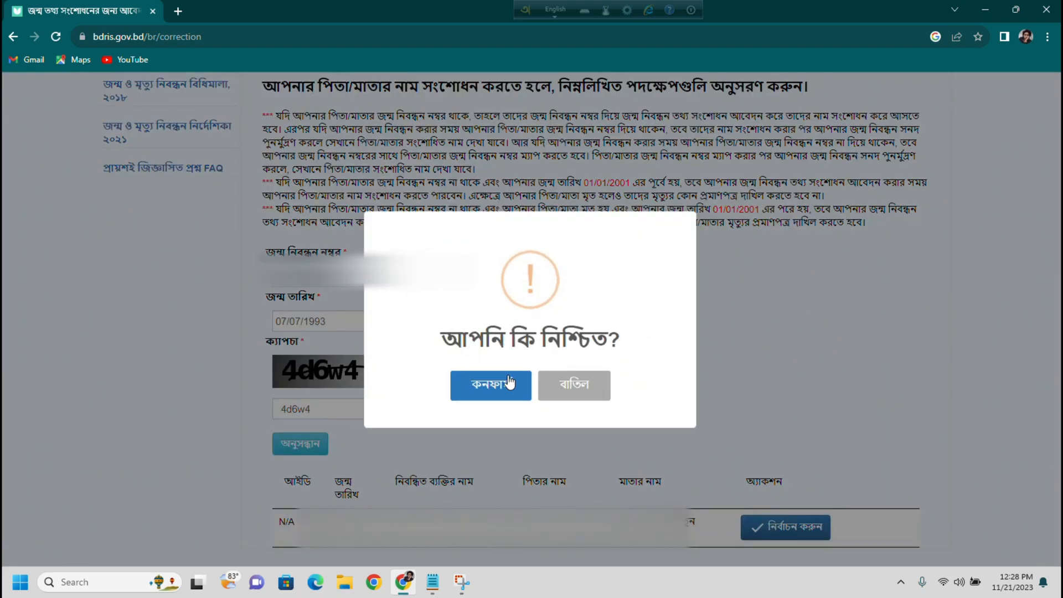
left_click(486, 383)
- Correct নাম ইংরেজিতে with the new English name, reason ভুল লিপিবদ্ধ করা হয়েছিল, and add another row
scroll(584, 398, "up", 2)
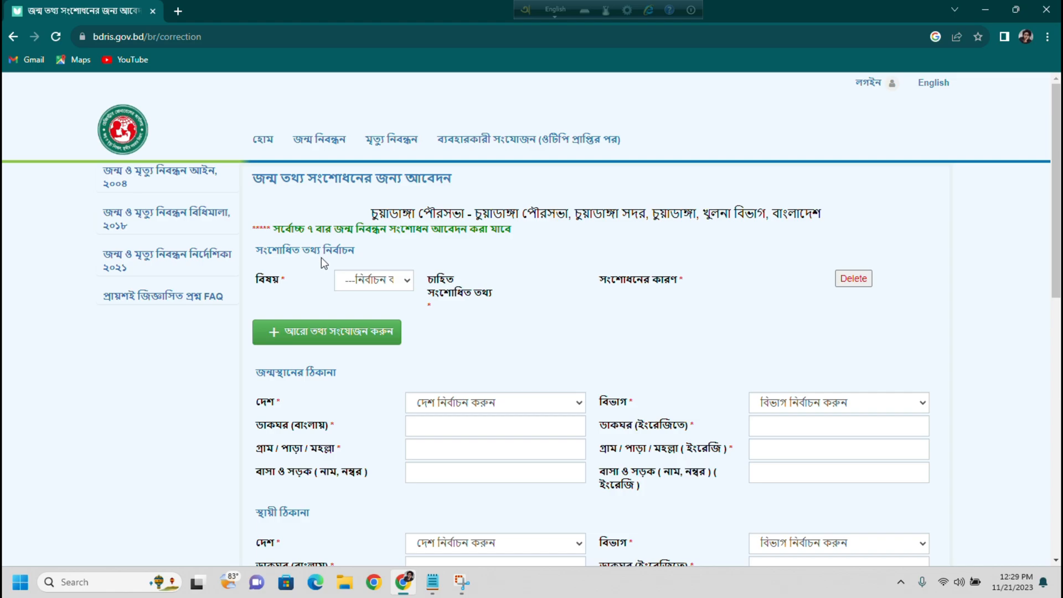
left_click(370, 284)
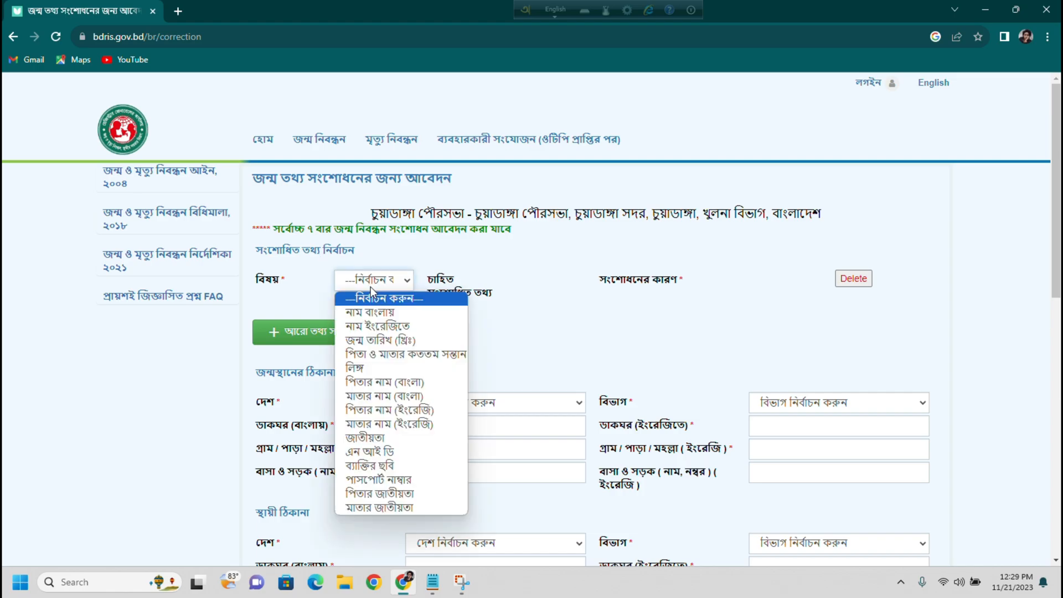
left_click(375, 327)
left_click(546, 281)
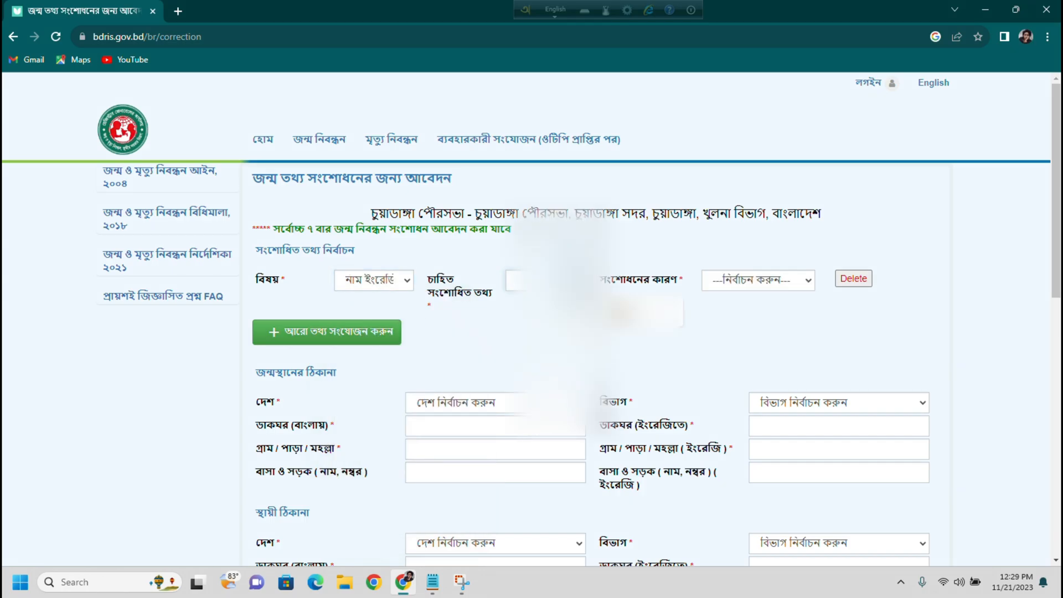
type("KH")
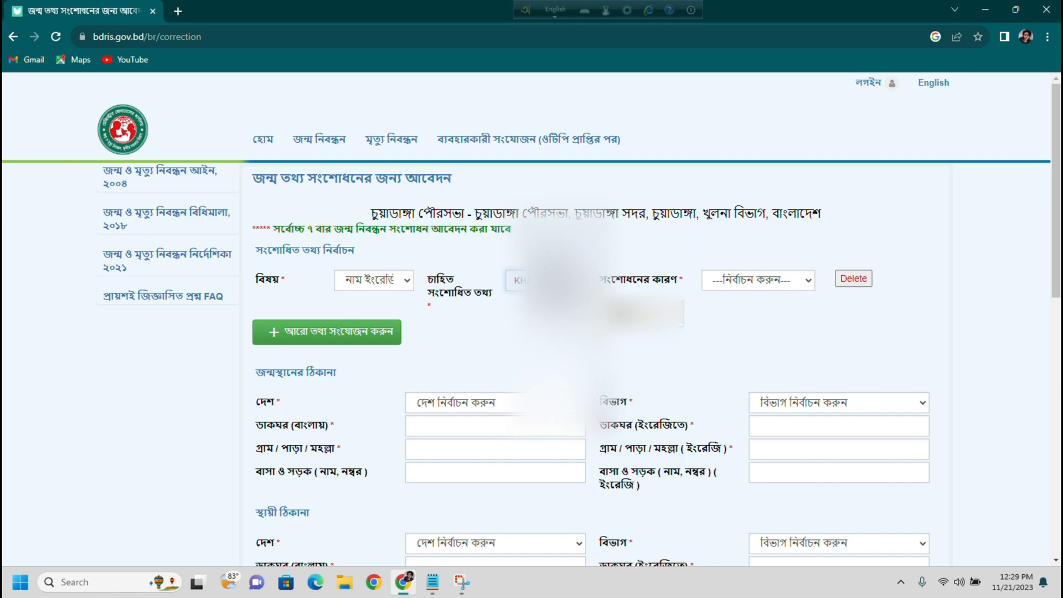
type("A")
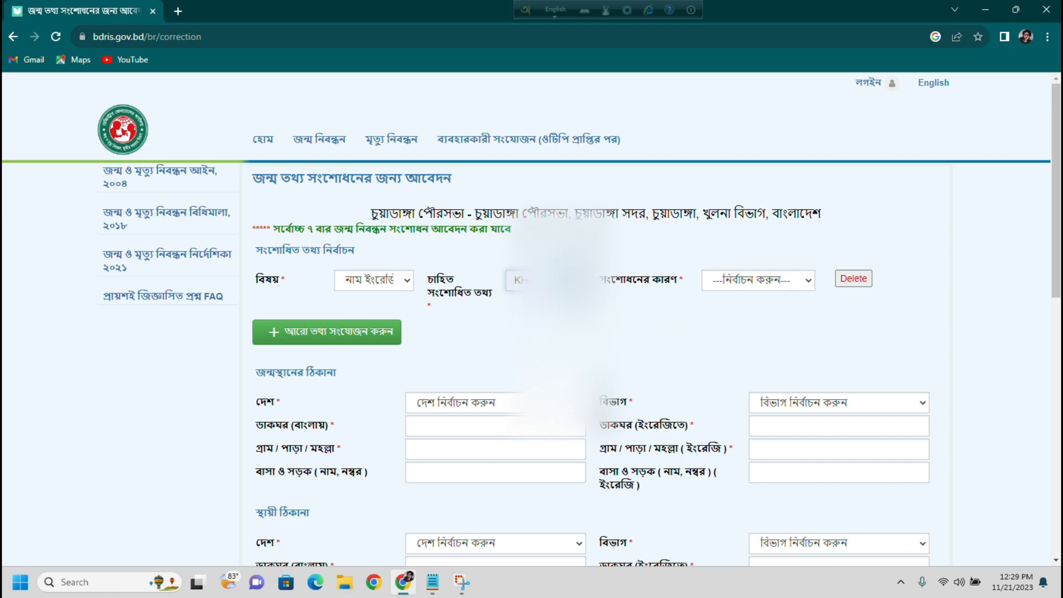
left_click(734, 292)
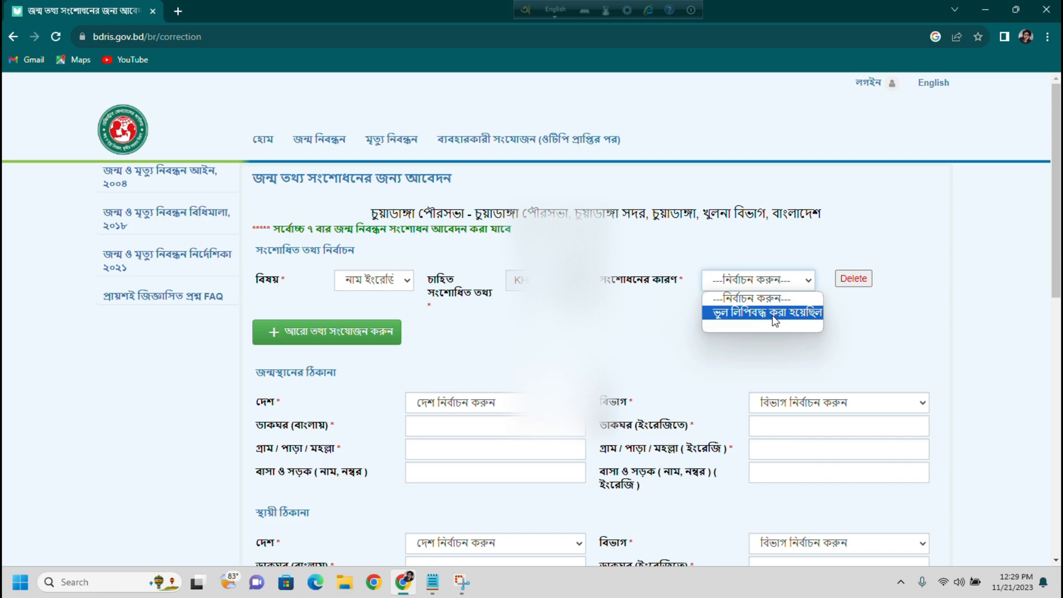
left_click(775, 313)
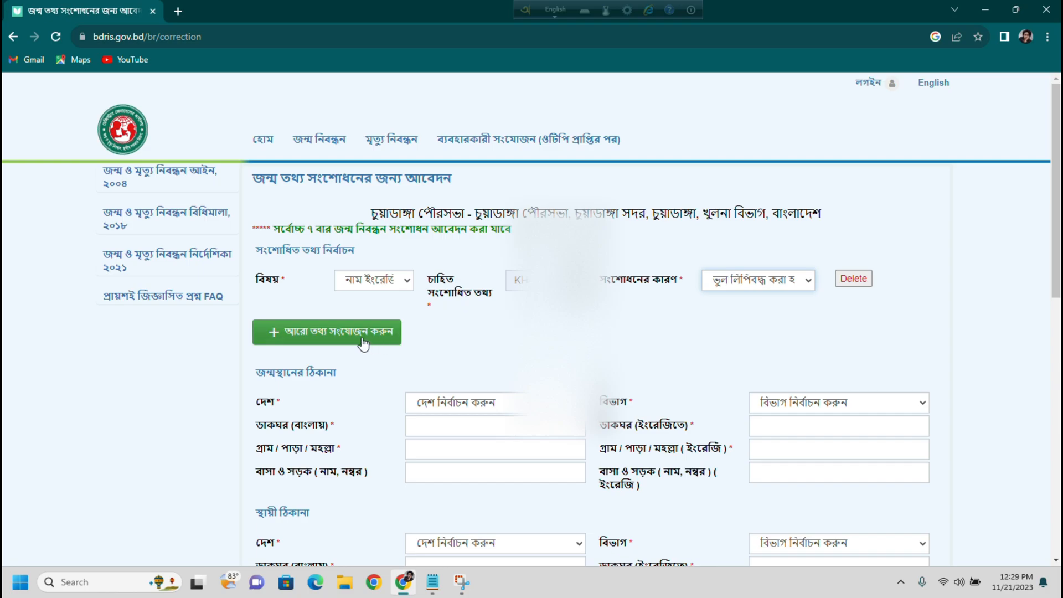
left_click(386, 335)
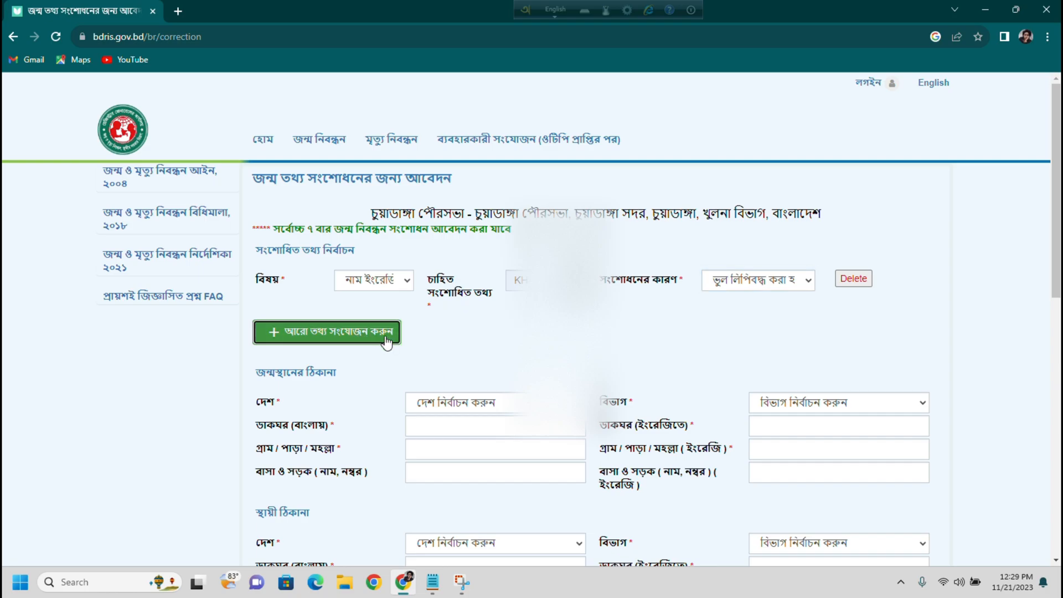
- In the second row, correct the father's English name from the suggestion, reason ভুল লিপিবদ্ধ করা হয়েছিল
left_click(399, 335)
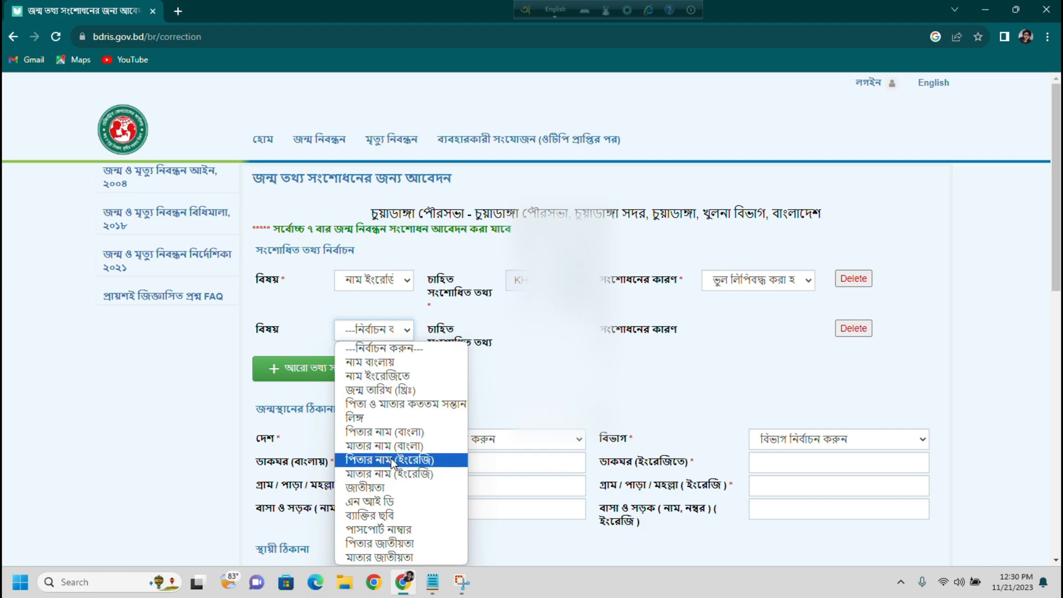
left_click(387, 470)
left_click(386, 460)
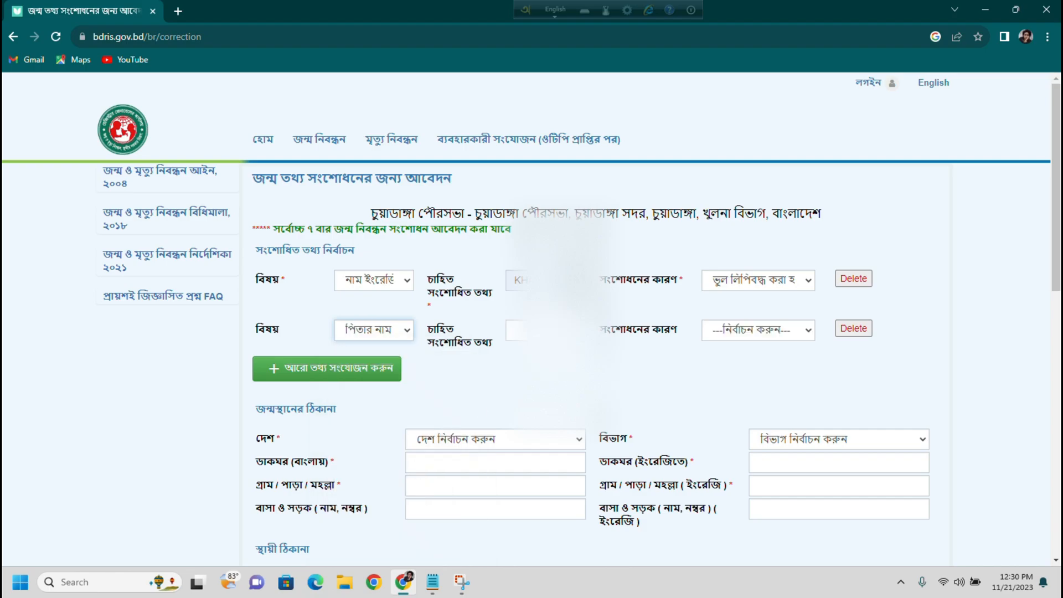
left_click(514, 330)
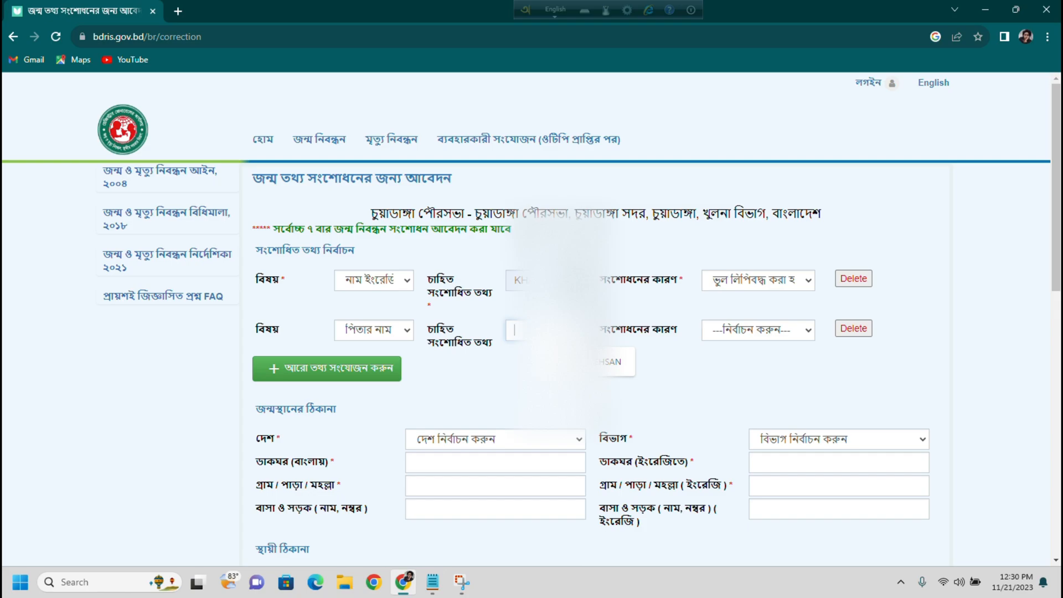
left_click(615, 361)
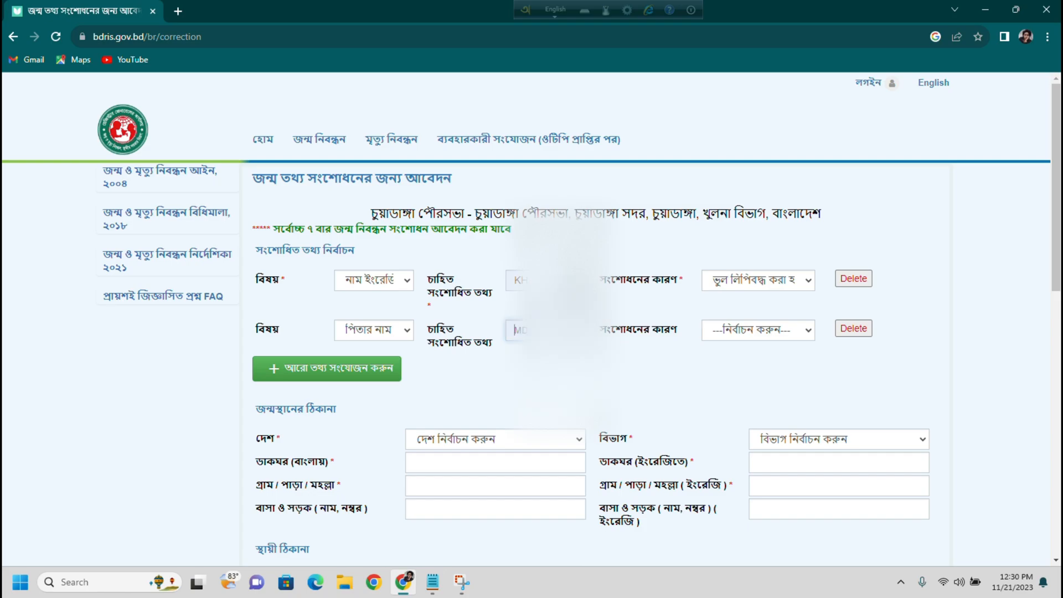
left_click(770, 331)
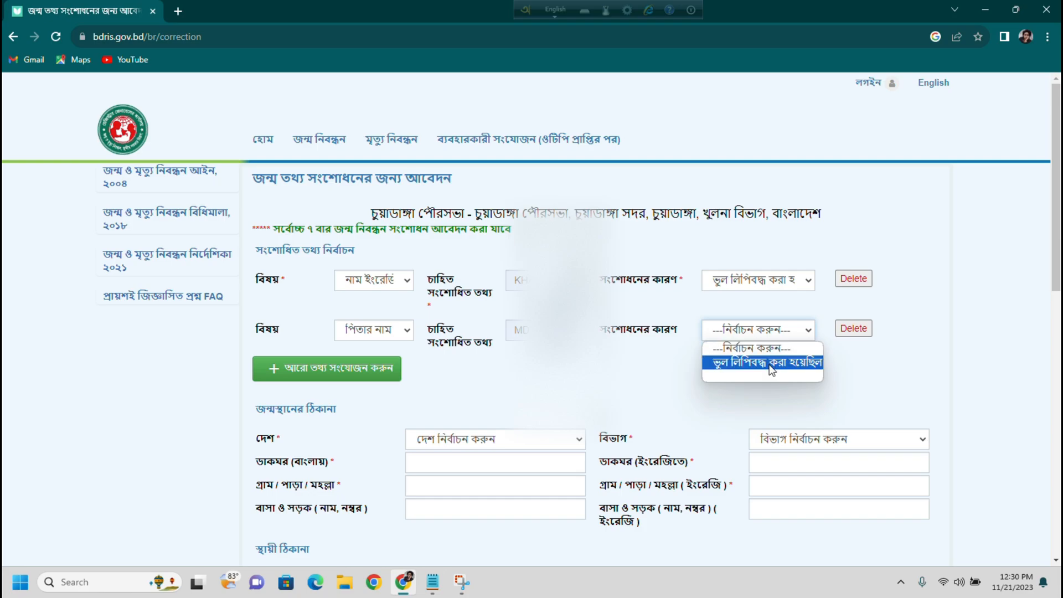
left_click(770, 364)
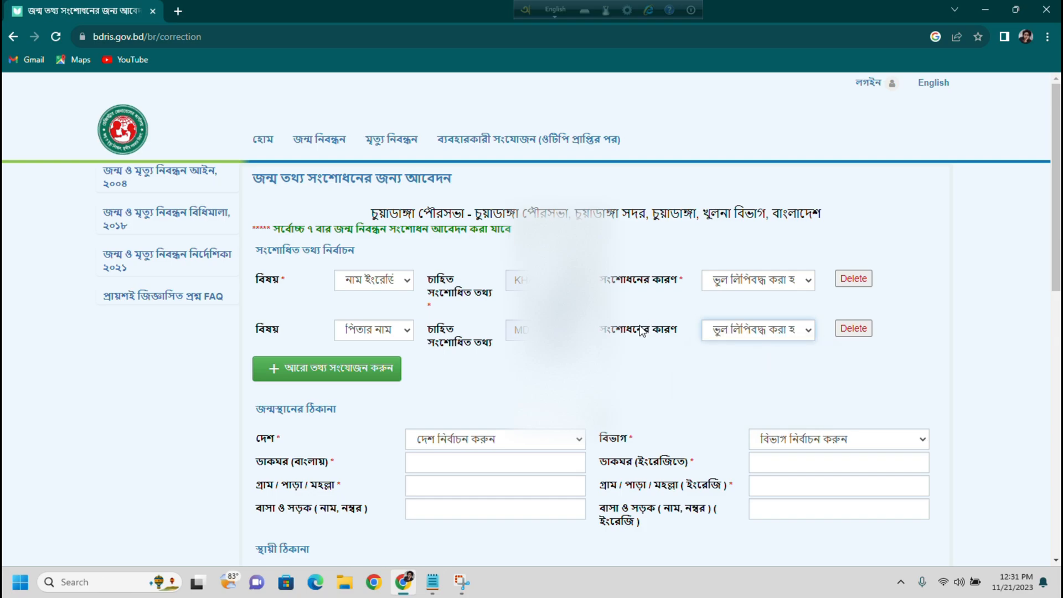
scroll(368, 239, "down", 3)
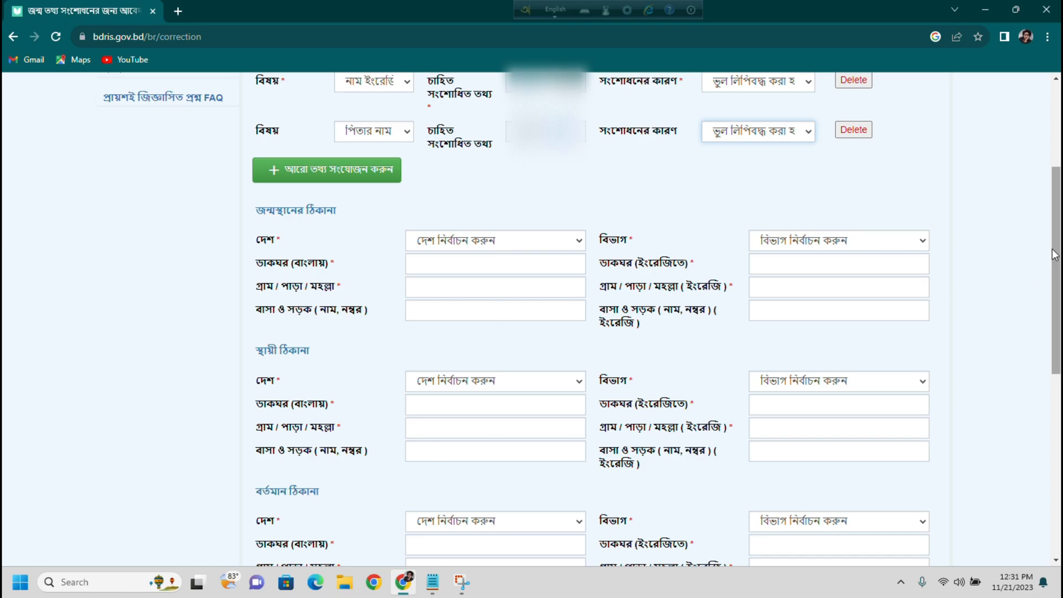
scroll(1055, 254, "down", 2)
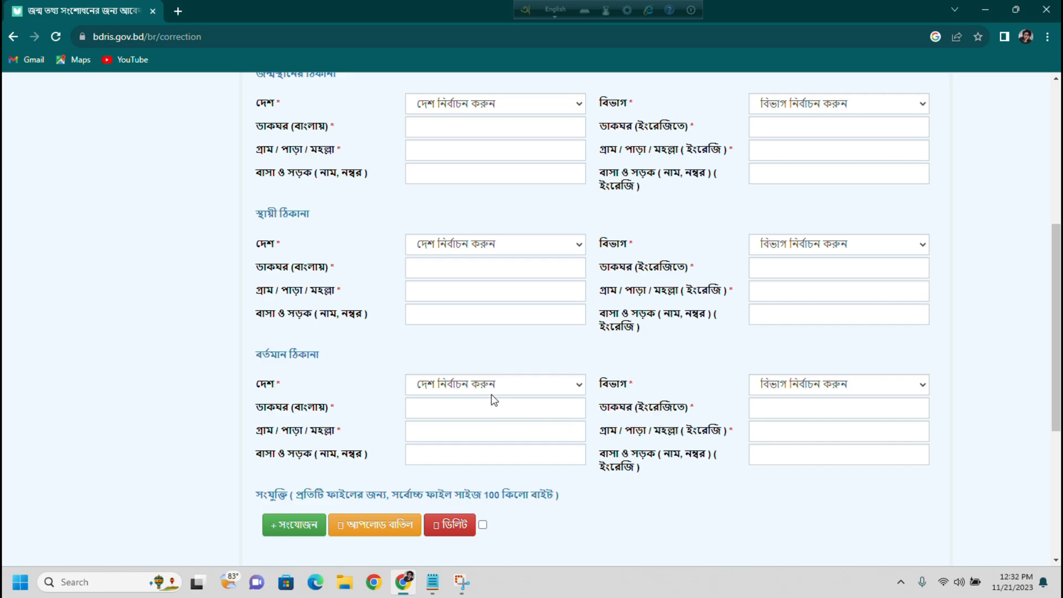
scroll(339, 198, "up", 2)
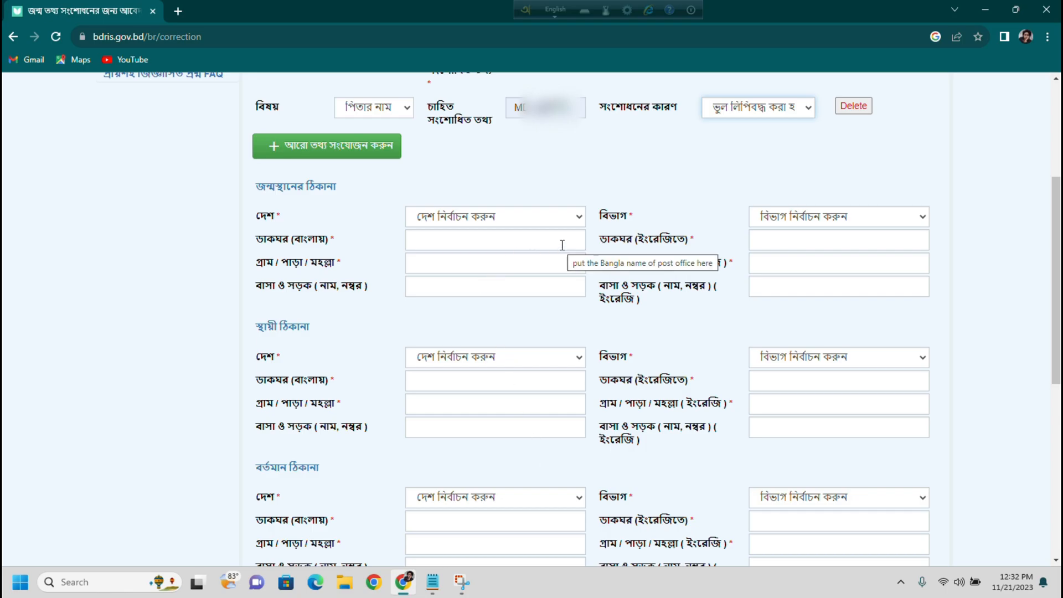
- Set the birthplace country to বাংলাদেশ, division খুলনা বিভাগ and district চুয়াডাঙ্গা
left_click(502, 219)
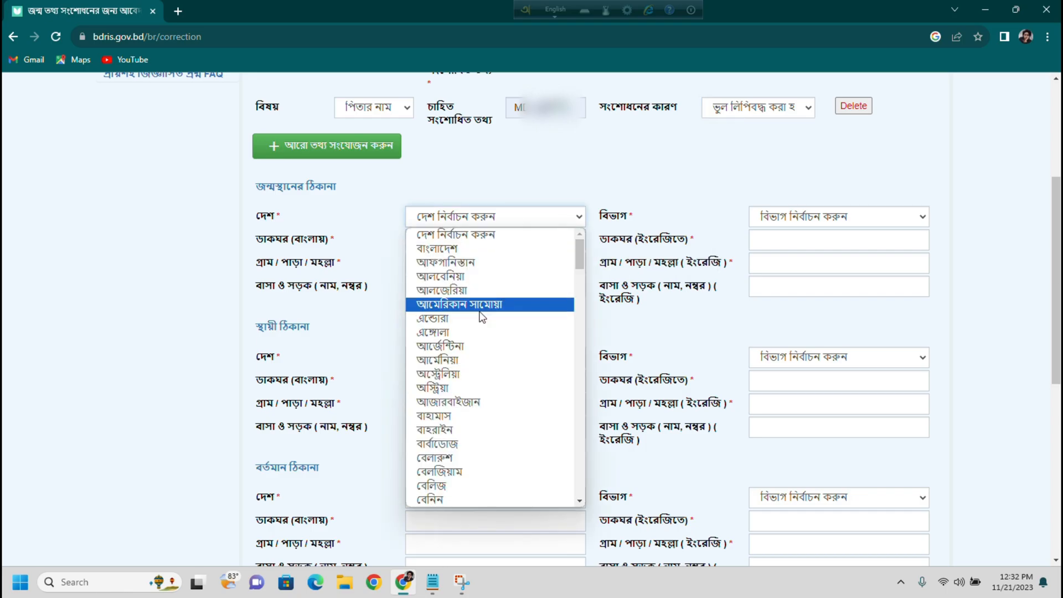
left_click(474, 246)
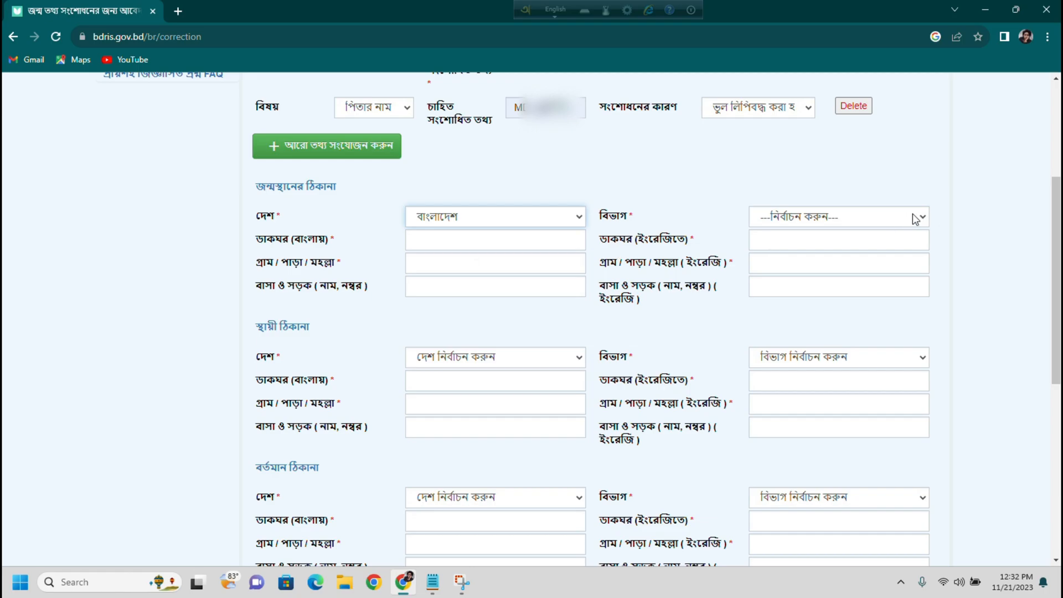
left_click(913, 217)
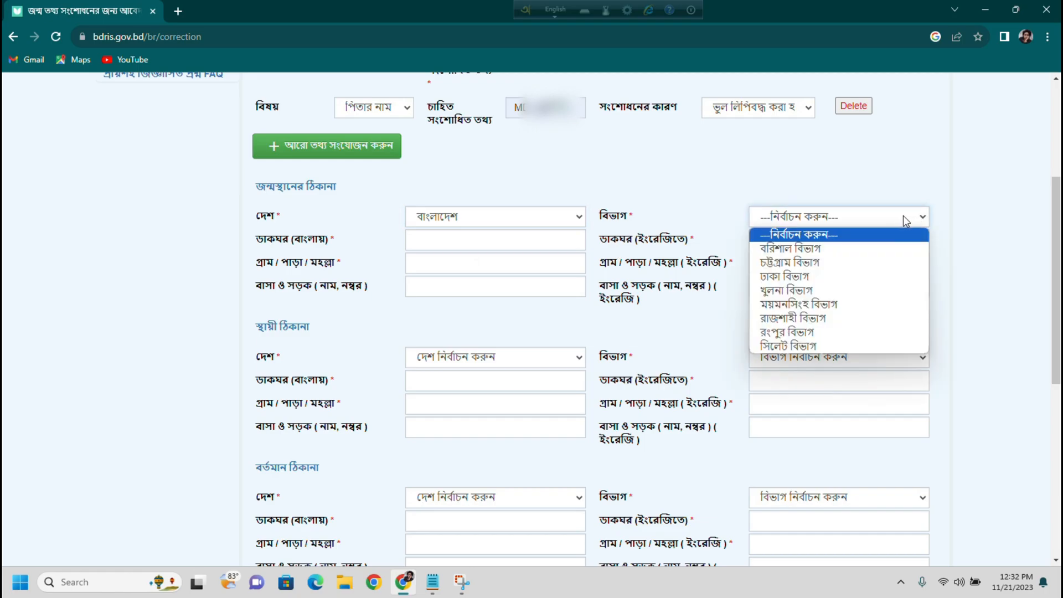
left_click(830, 289)
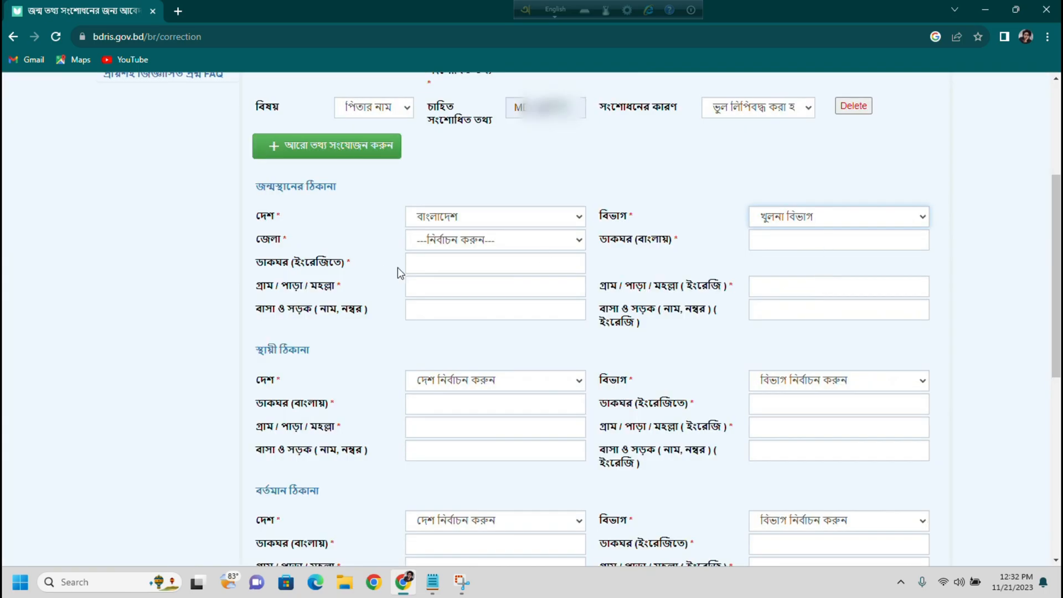
left_click(507, 241)
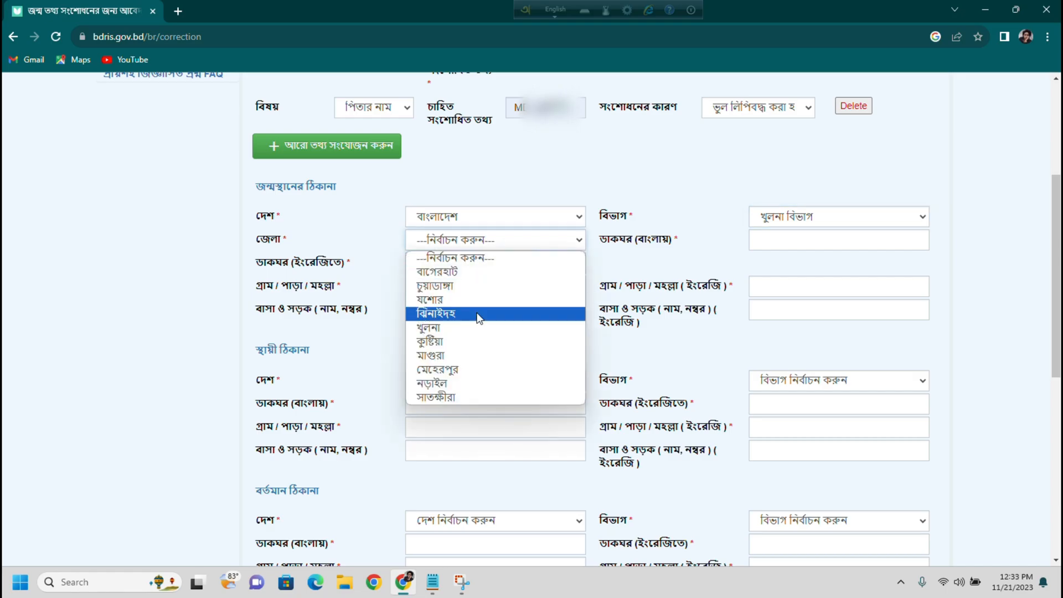
left_click(467, 285)
- Choose the birthplace upazila, পৌরসভা/ইউনিয়ন and ওয়ার্ড, and fill the post office and village fields
left_click(814, 241)
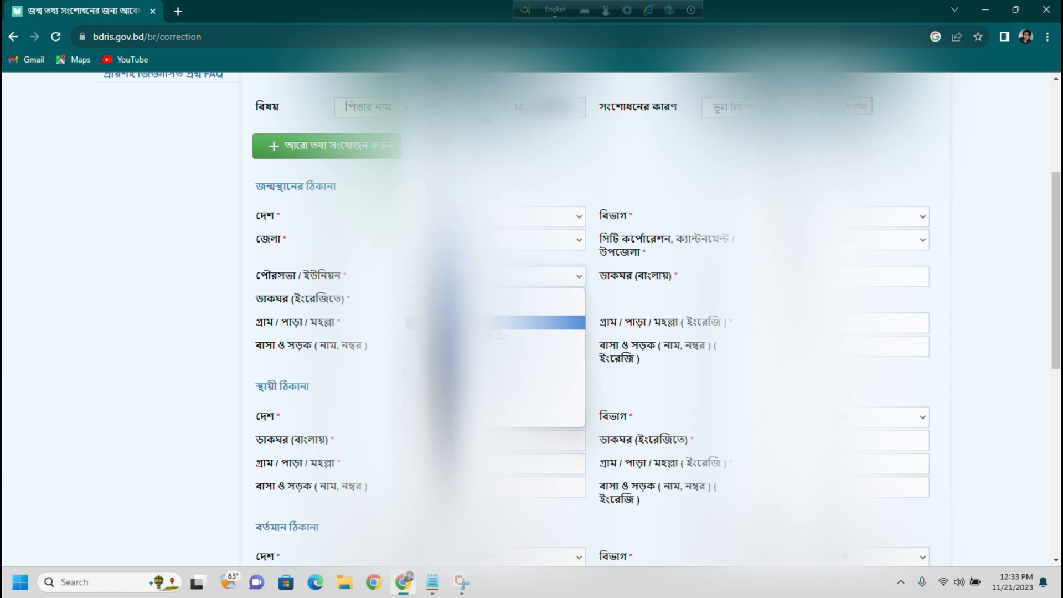
left_click(501, 335)
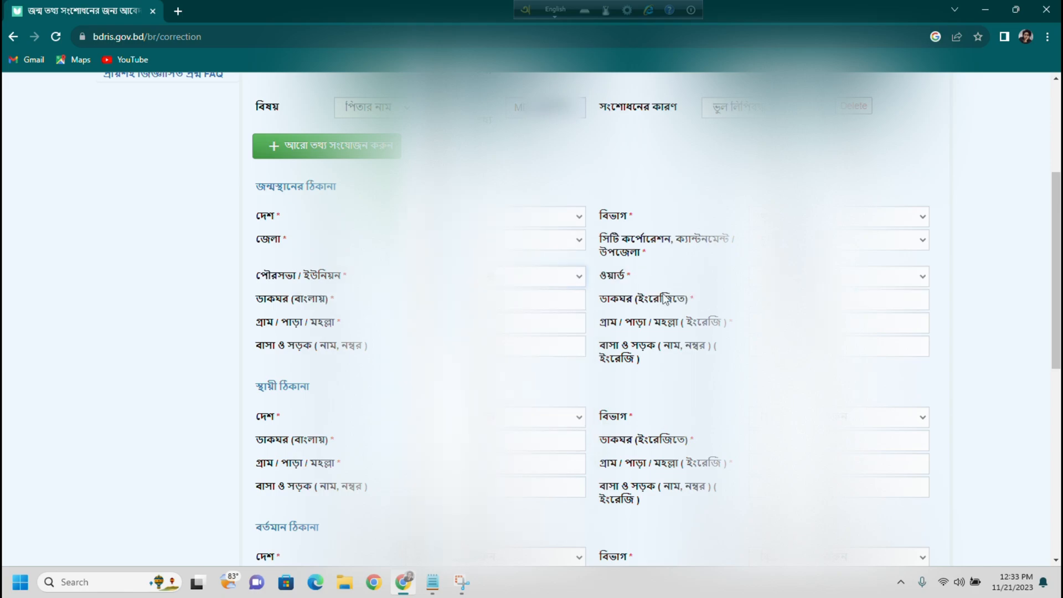
left_click(839, 277)
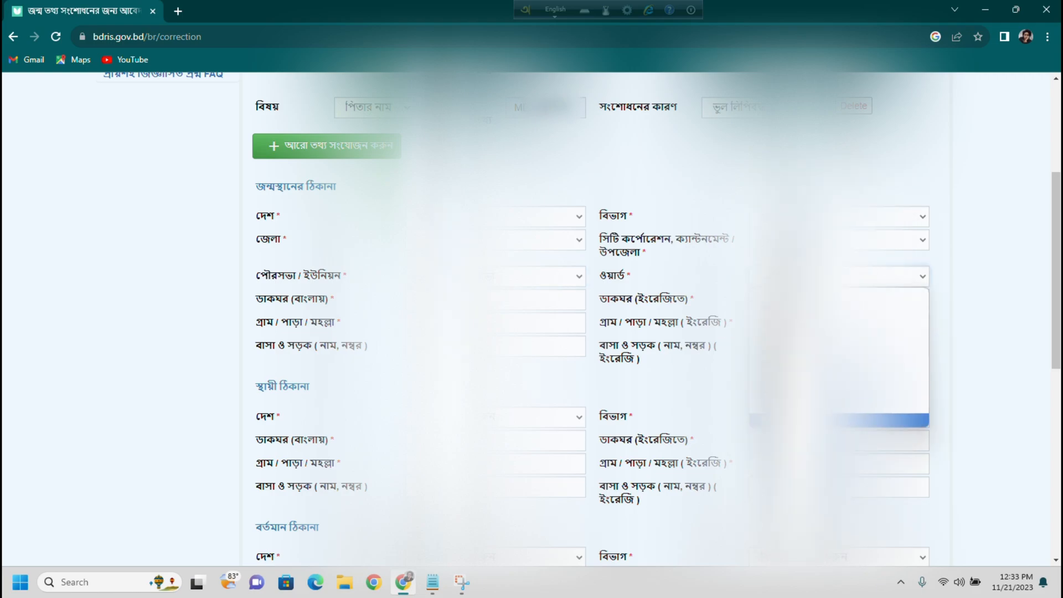
left_click(809, 420)
left_click(471, 299)
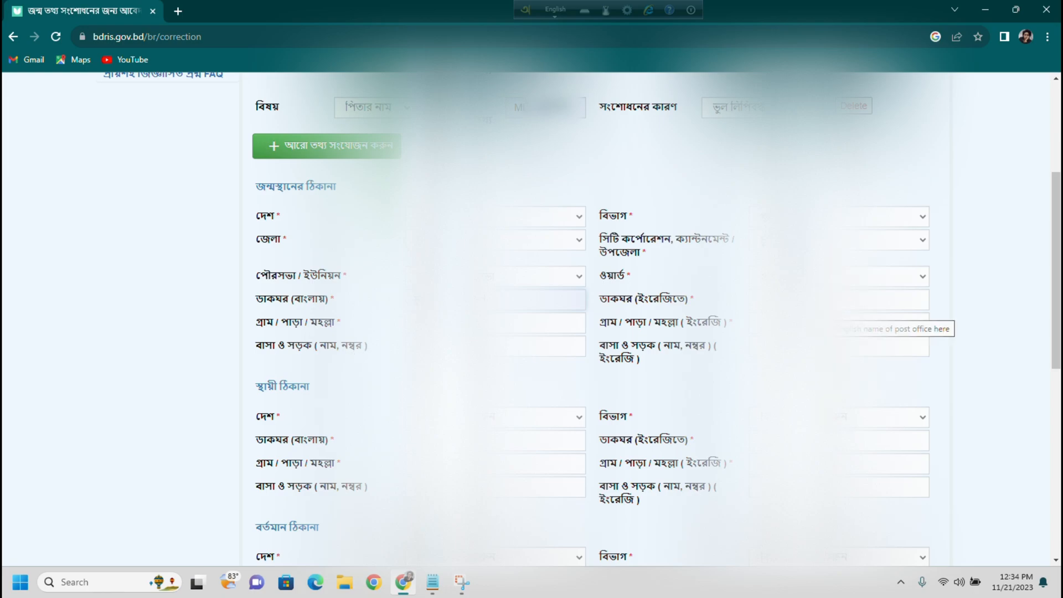
left_click(831, 301)
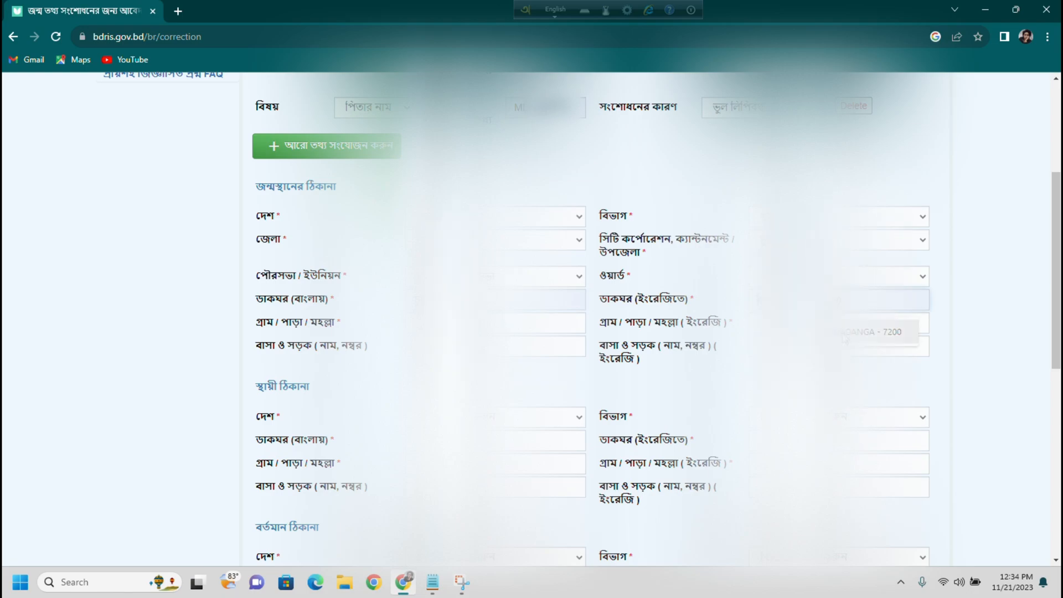
left_click(831, 332)
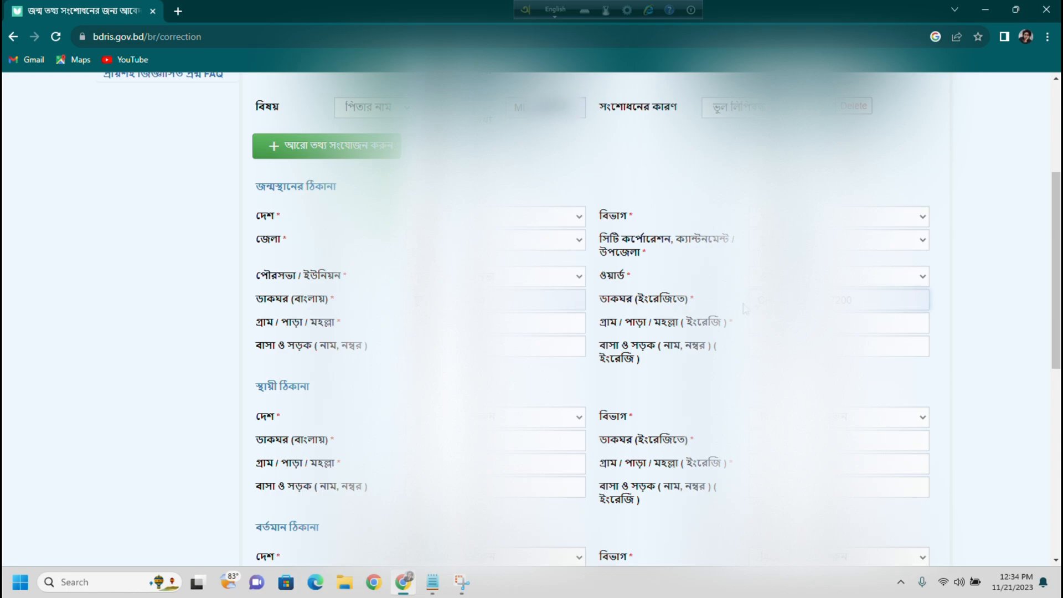
left_click(515, 324)
key("Tab")
- Choose the স্থায়ী ঠিকানা country and move down through the remaining address blocks
scroll(603, 443, "down", 5)
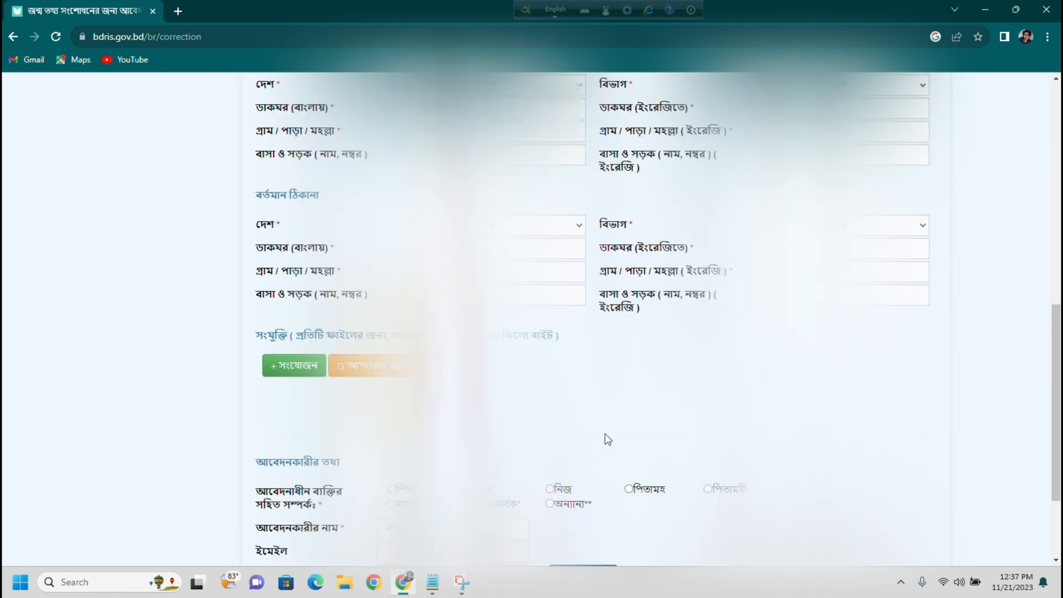
left_click_drag(1058, 369, 1058, 316)
left_click(527, 220)
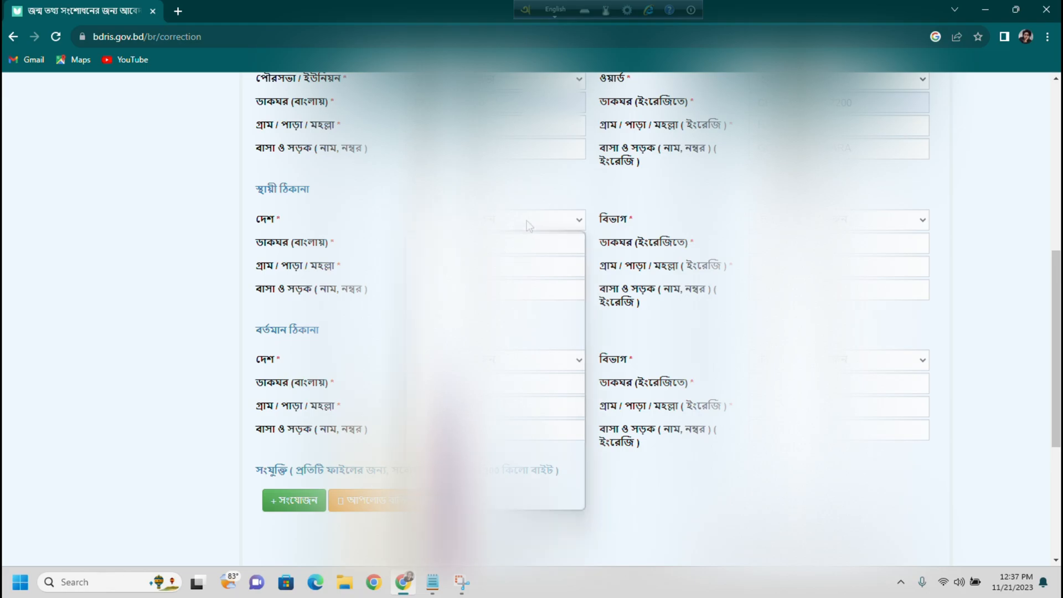
left_click(511, 267)
scroll(583, 356, "down", 2)
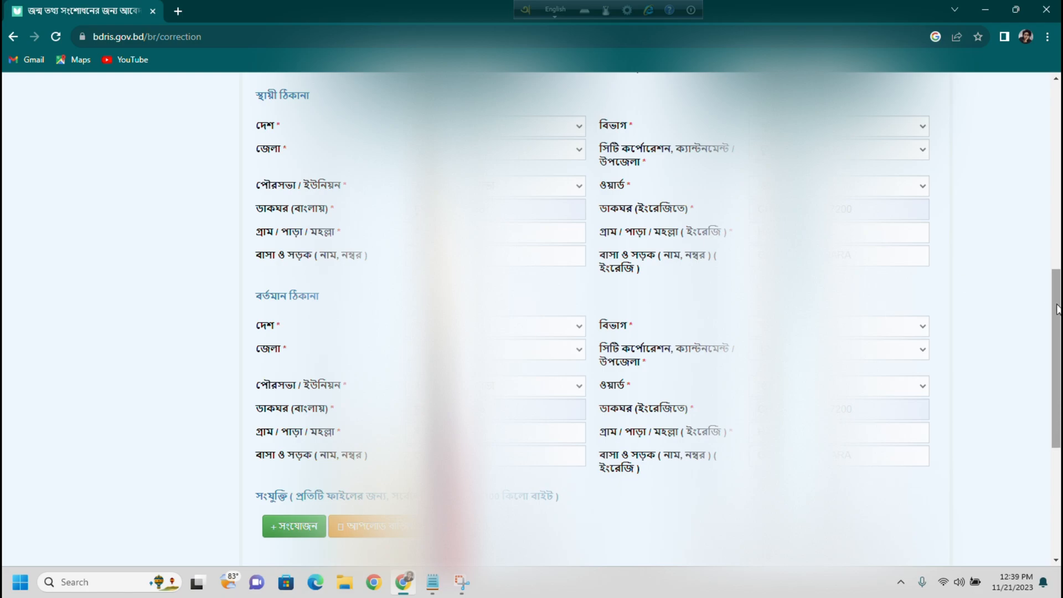
scroll(1057, 309, "down", 2)
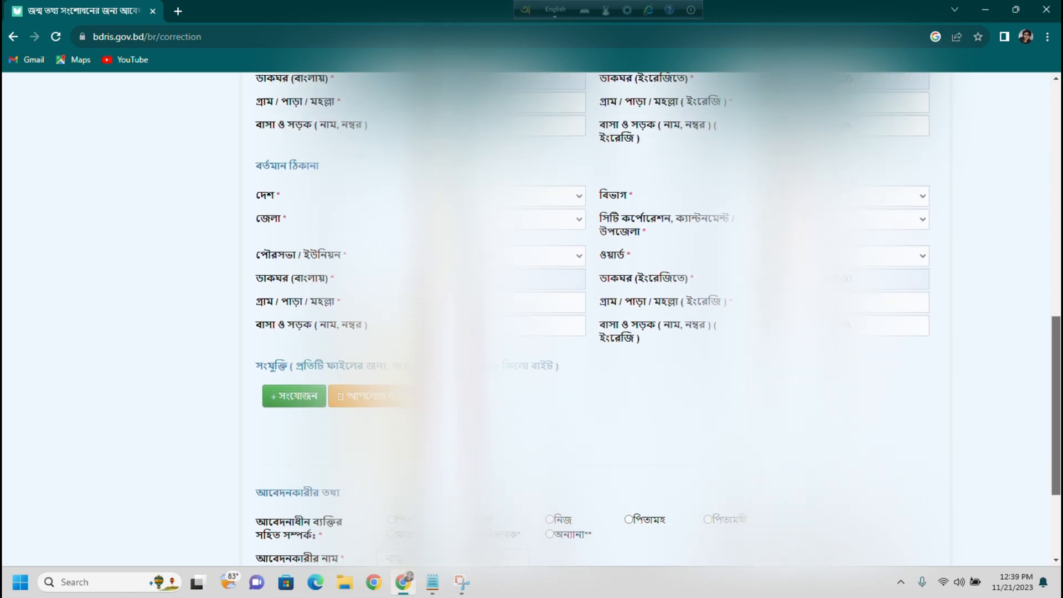
scroll(278, 229, "down", 3)
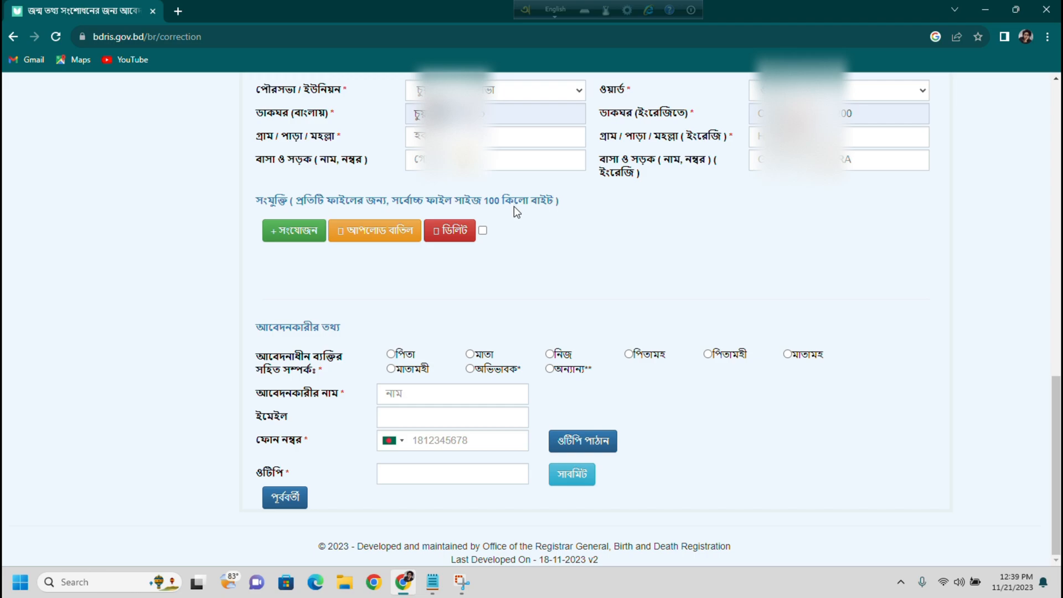
- Attach Compress_20231120_192956_6532.jpg from the Rafi folder as the SSC certificate scan and upload it
left_click(309, 235)
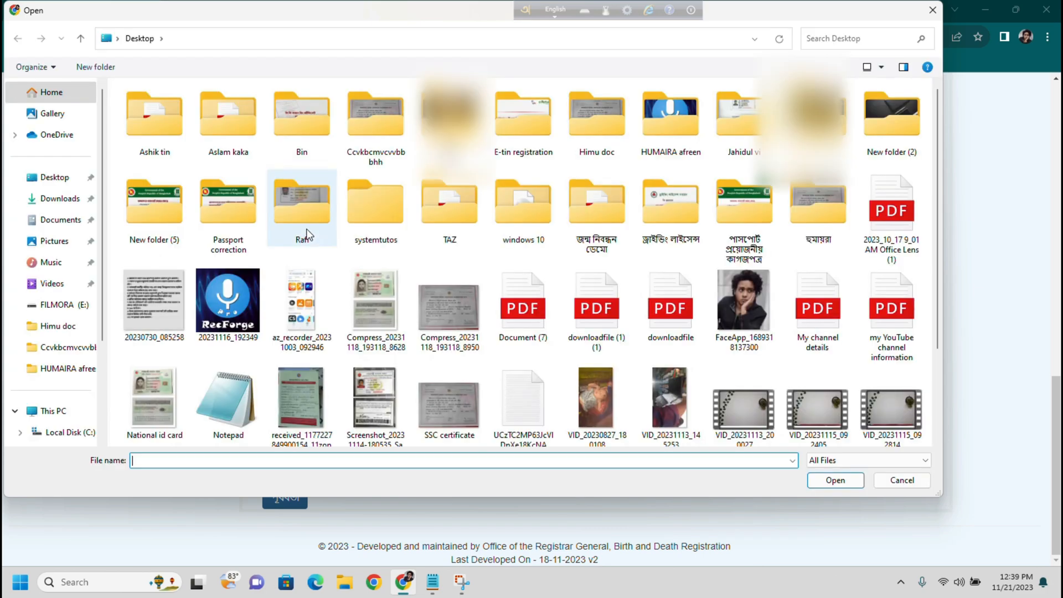
double_click(308, 232)
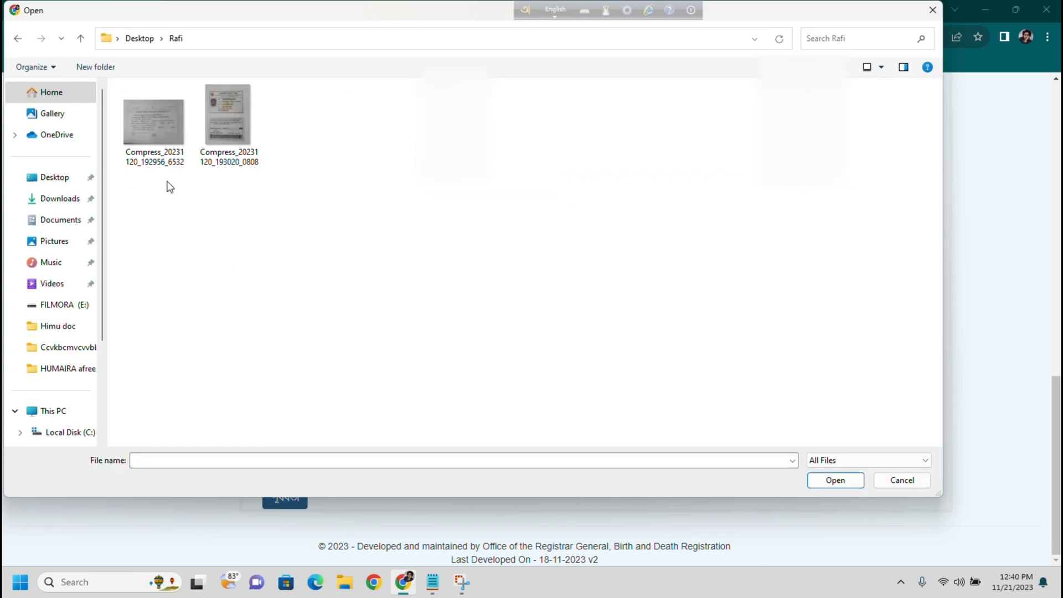
left_click(155, 124)
left_click(835, 481)
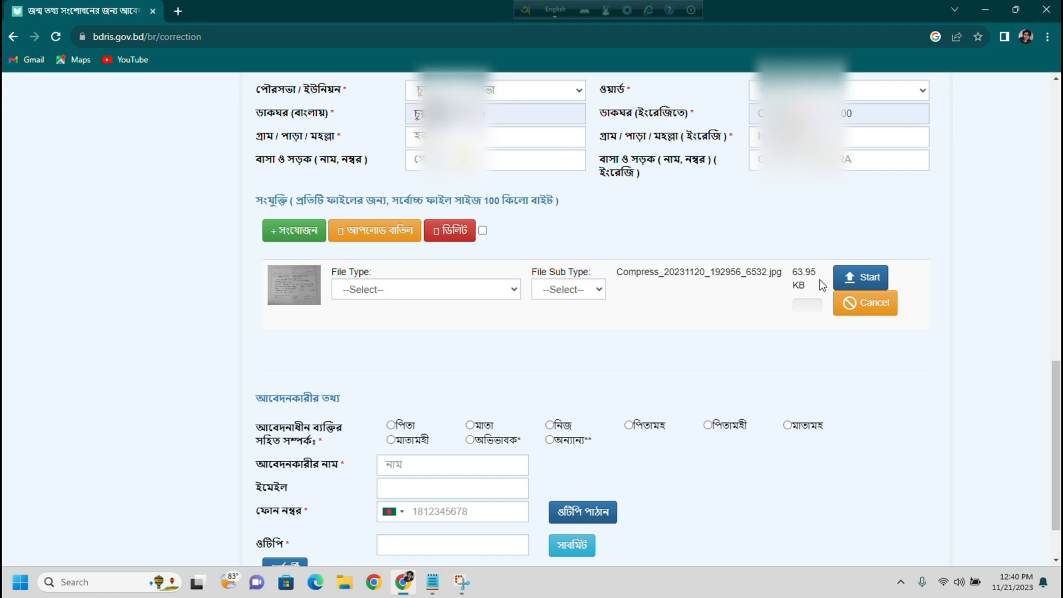
left_click(492, 296)
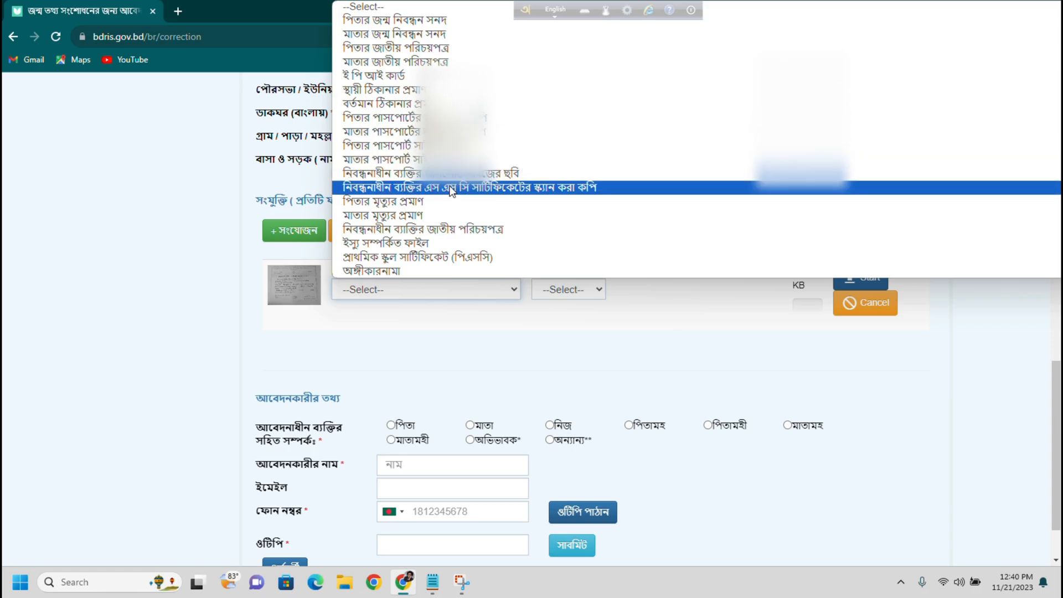
left_click(521, 188)
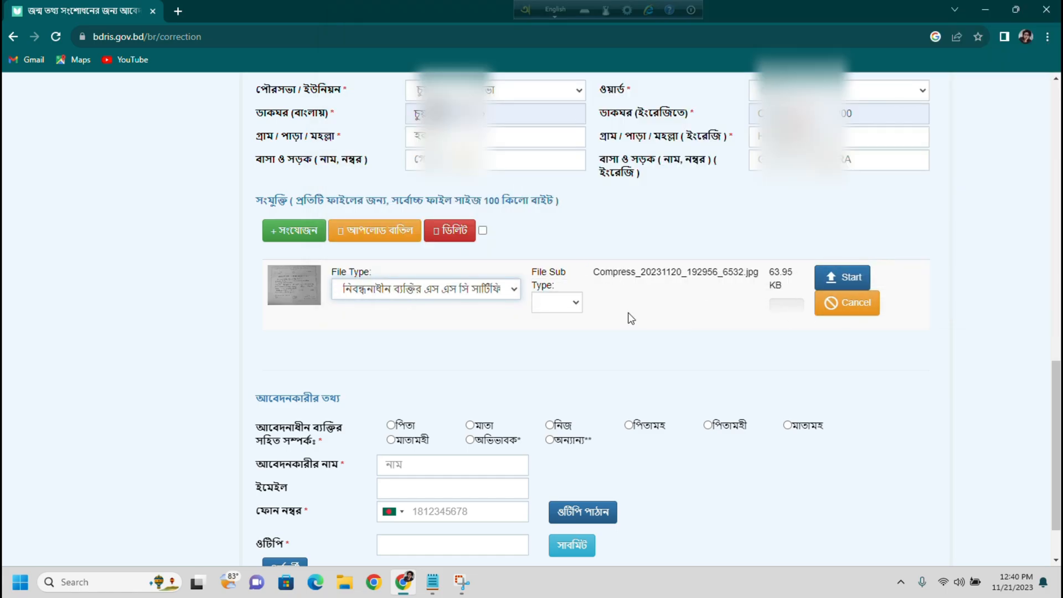
left_click(569, 303)
left_click(743, 302)
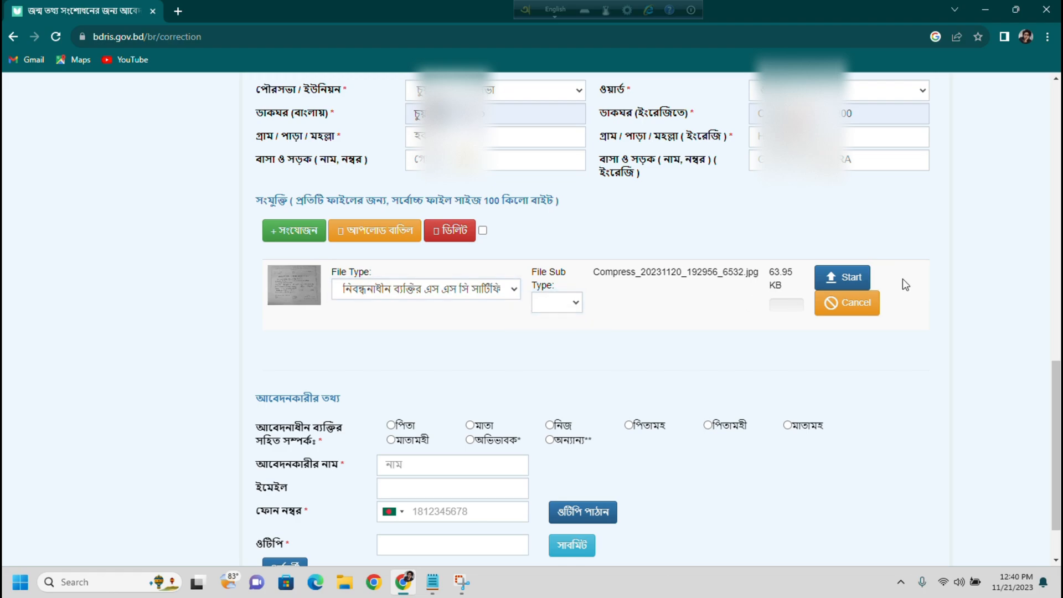
left_click(845, 279)
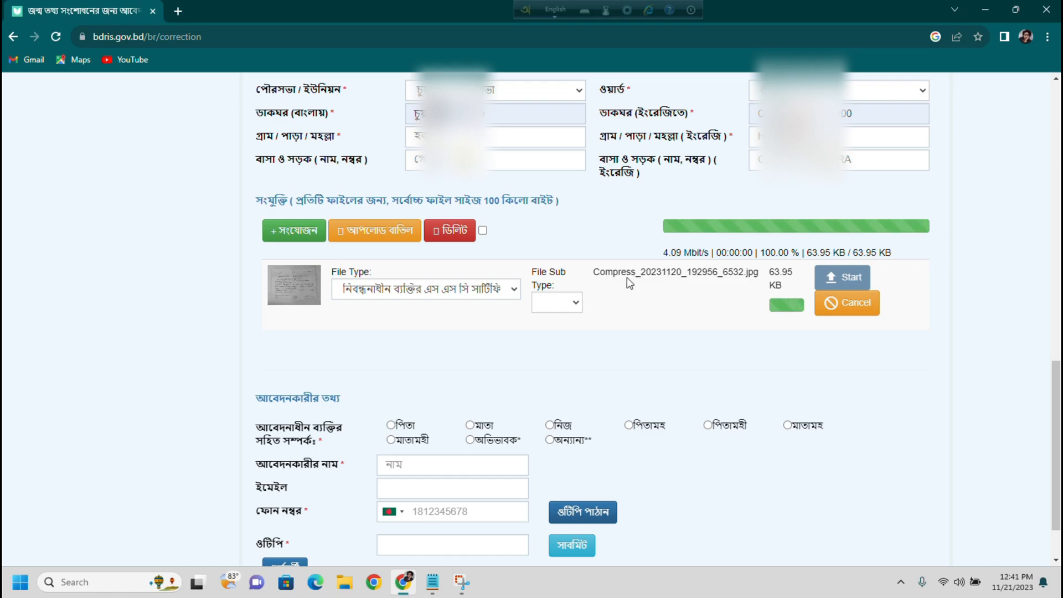
- Attach National id card.jpg as নিবন্ধনাধীন ব্যক্তির জাতীয় পরিচয়পত্র and upload it
left_click(301, 234)
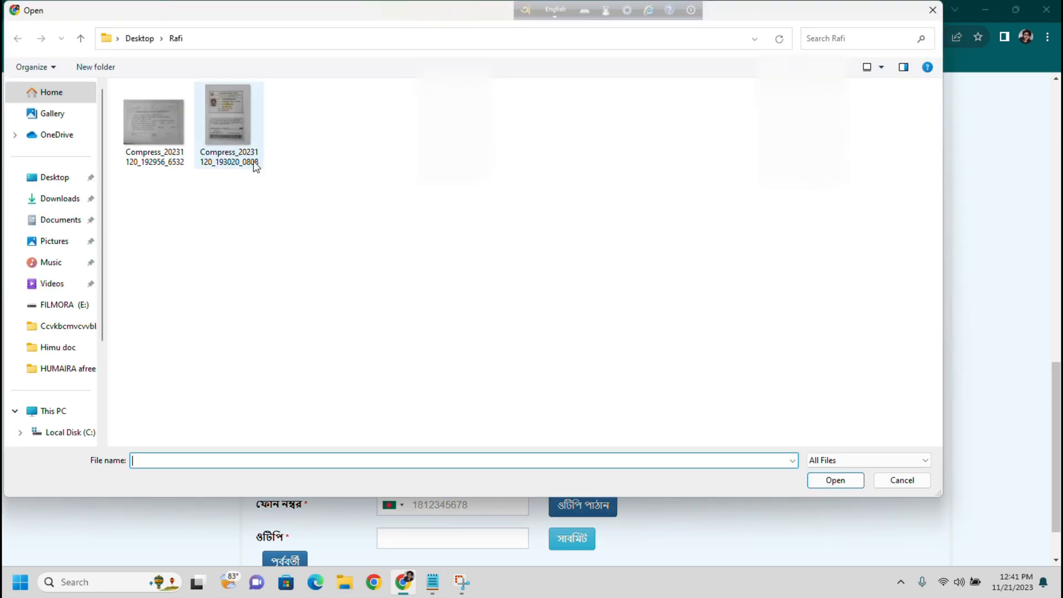
left_click(238, 141)
left_click(834, 480)
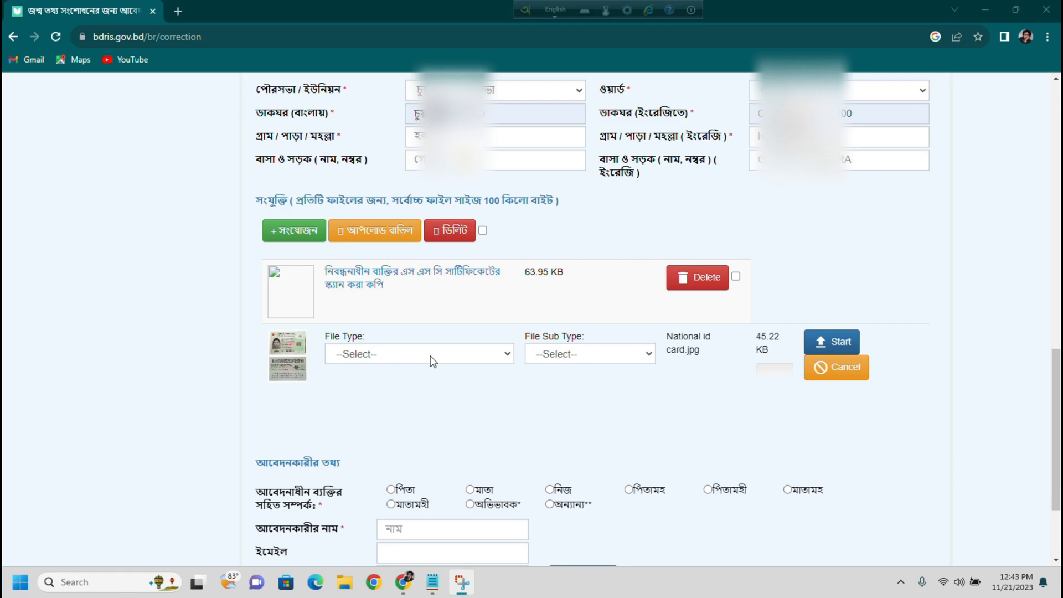
left_click(433, 362)
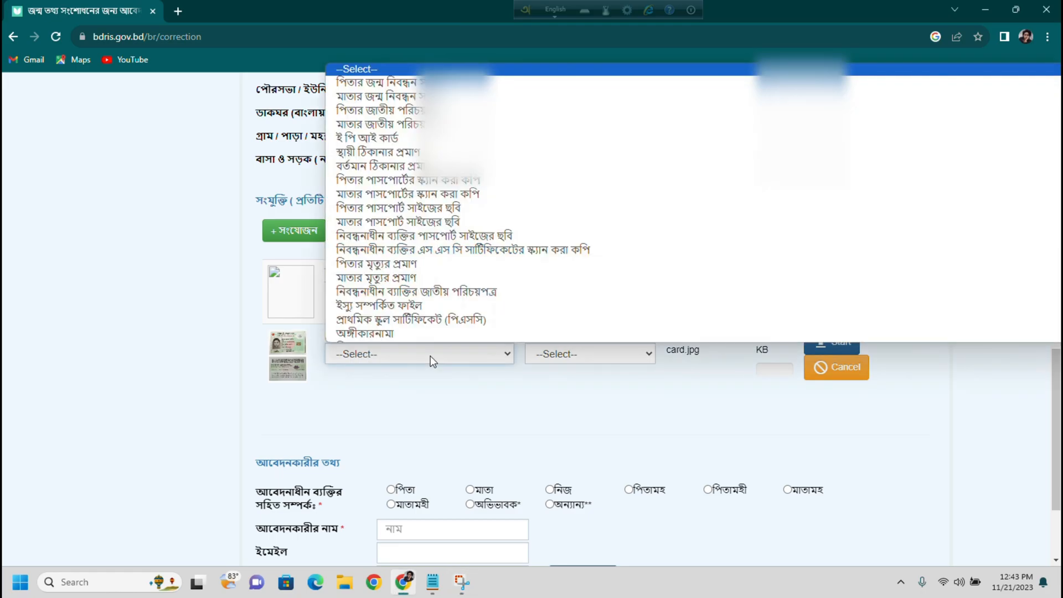
left_click(472, 291)
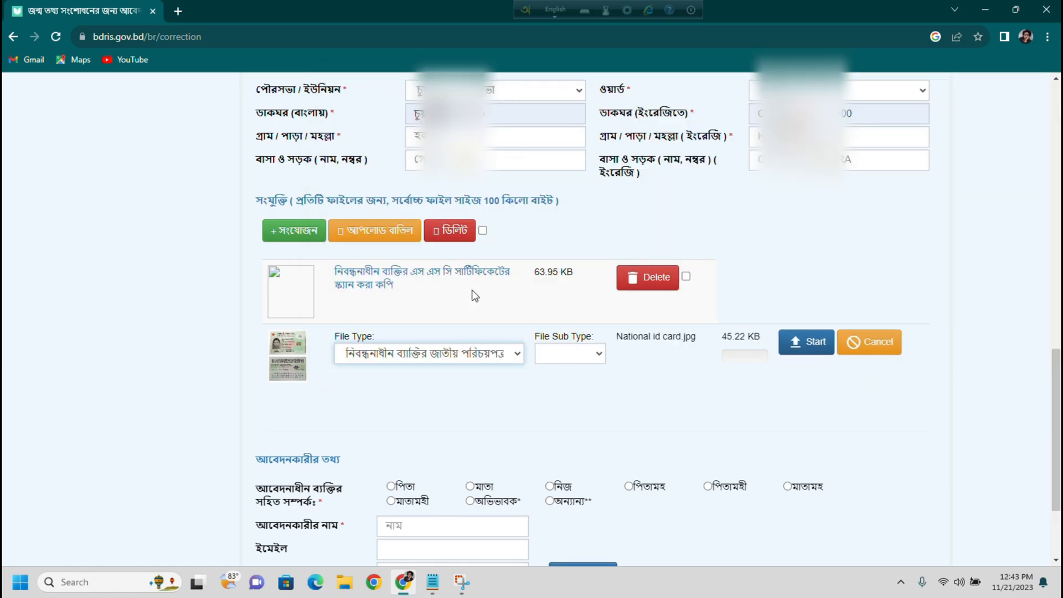
left_click(808, 353)
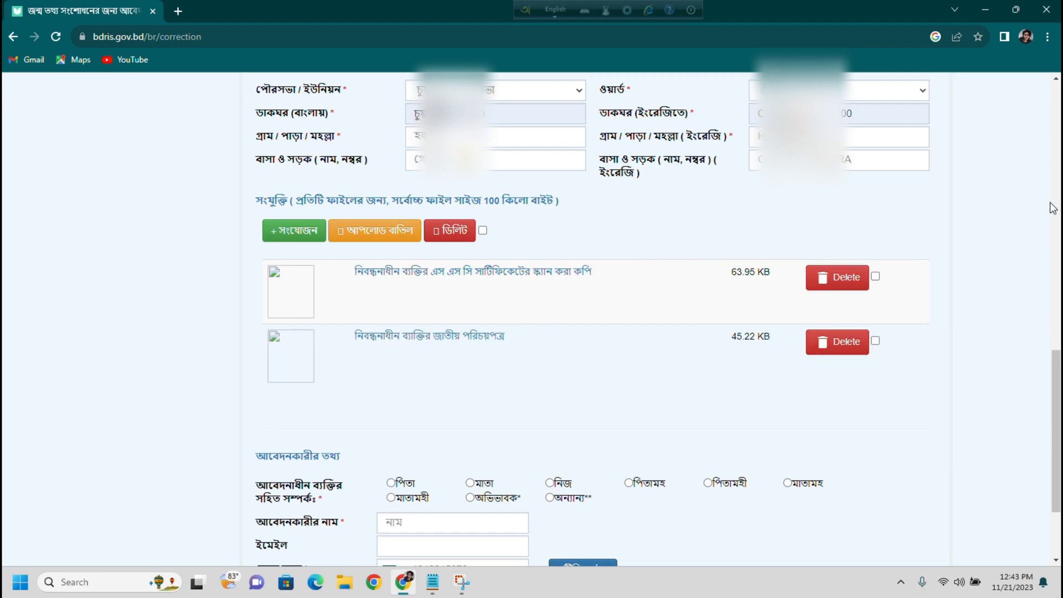
- In the applicant section, try guardian, father and mother as the applicant's relationship
scroll(1050, 363, "down", 2)
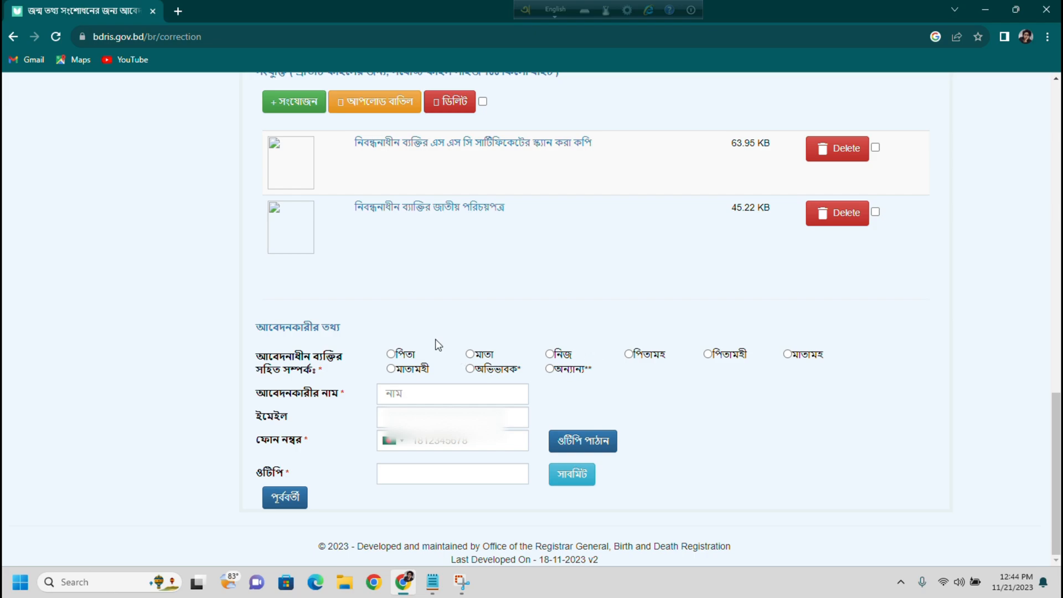
left_click_drag(408, 338, 748, 356)
left_click(651, 396)
left_click(470, 371)
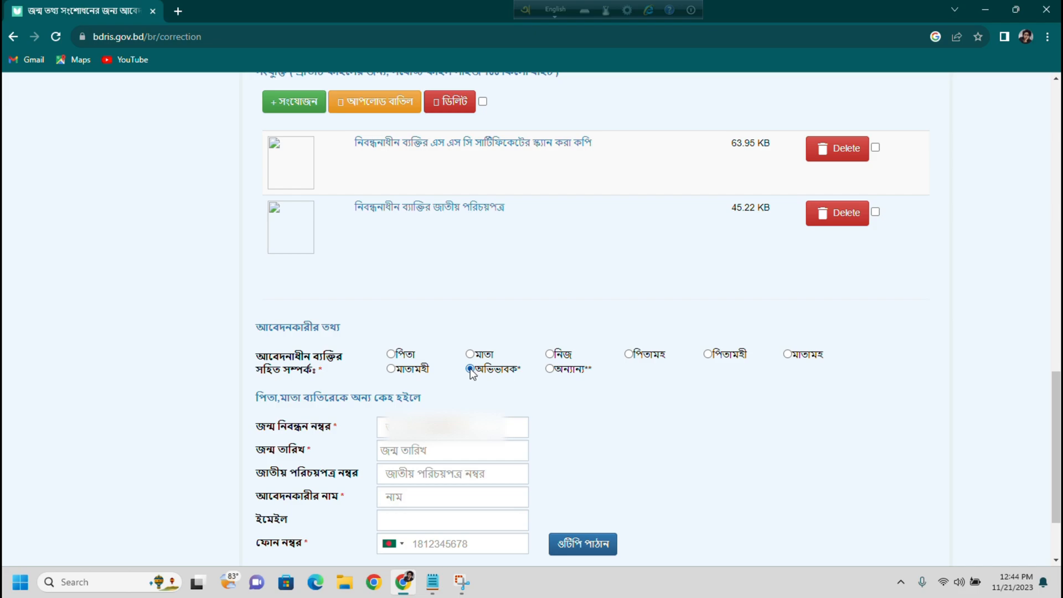
left_click(391, 354)
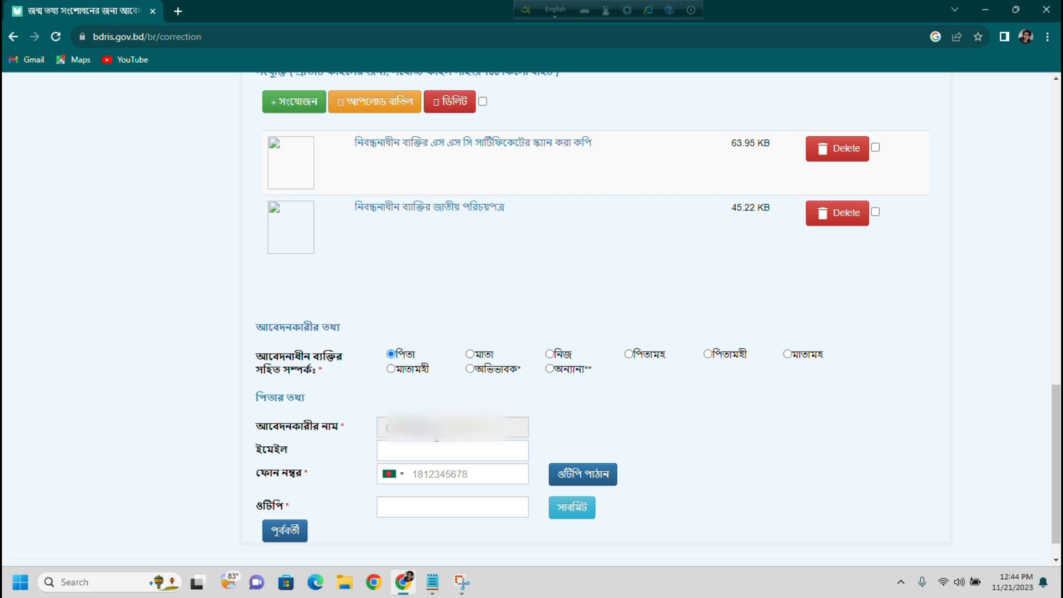
left_click(470, 356)
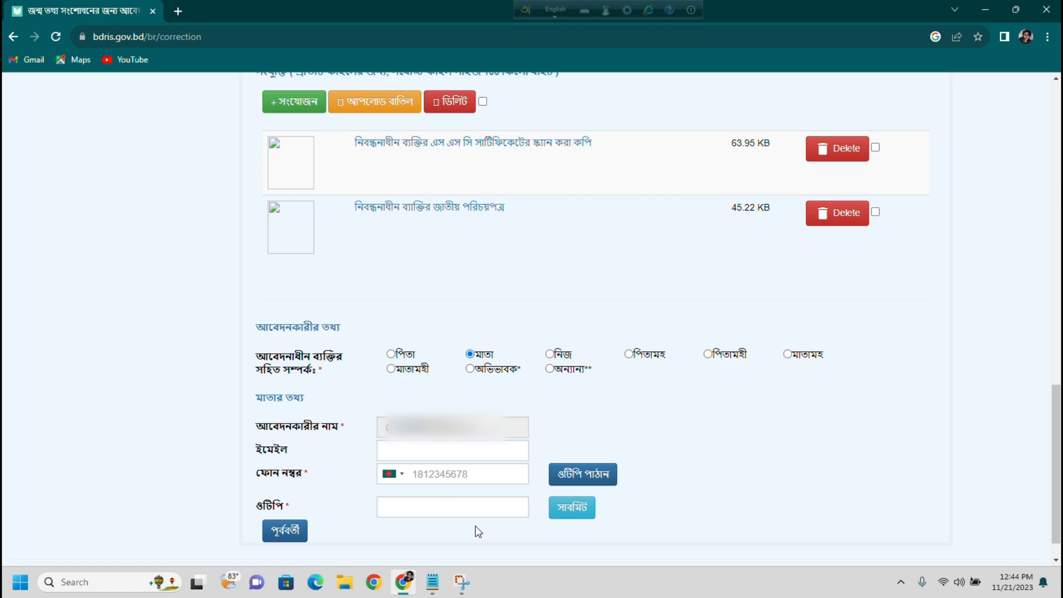
left_click(423, 508)
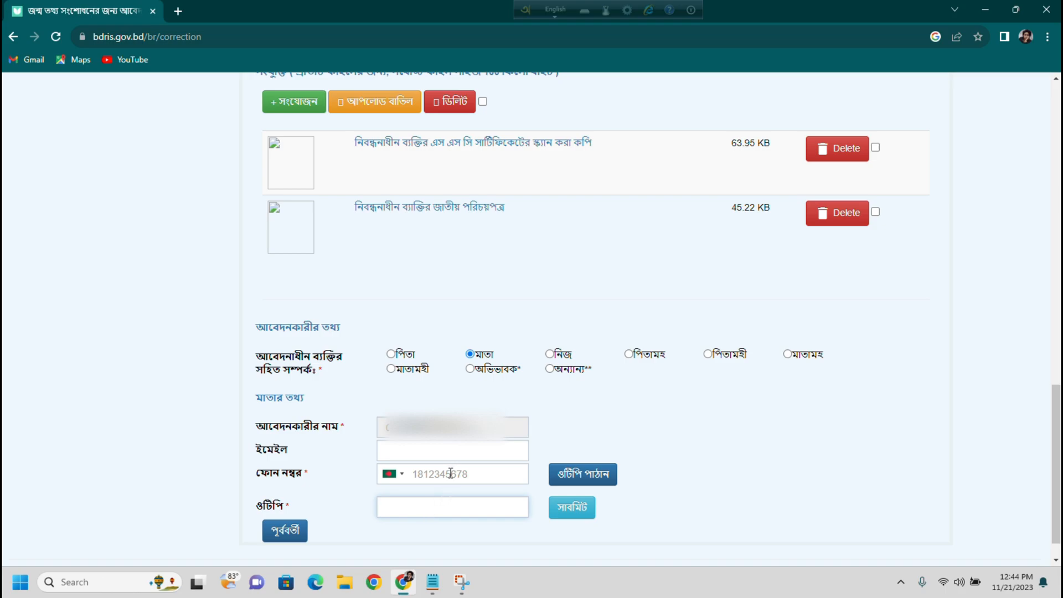
left_click(407, 448)
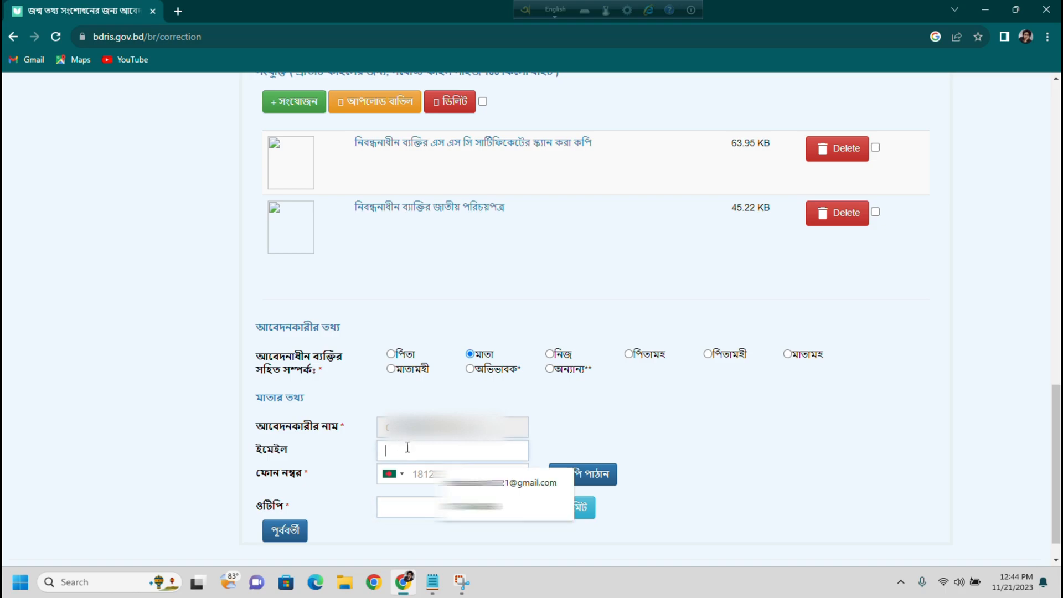
left_click(618, 443)
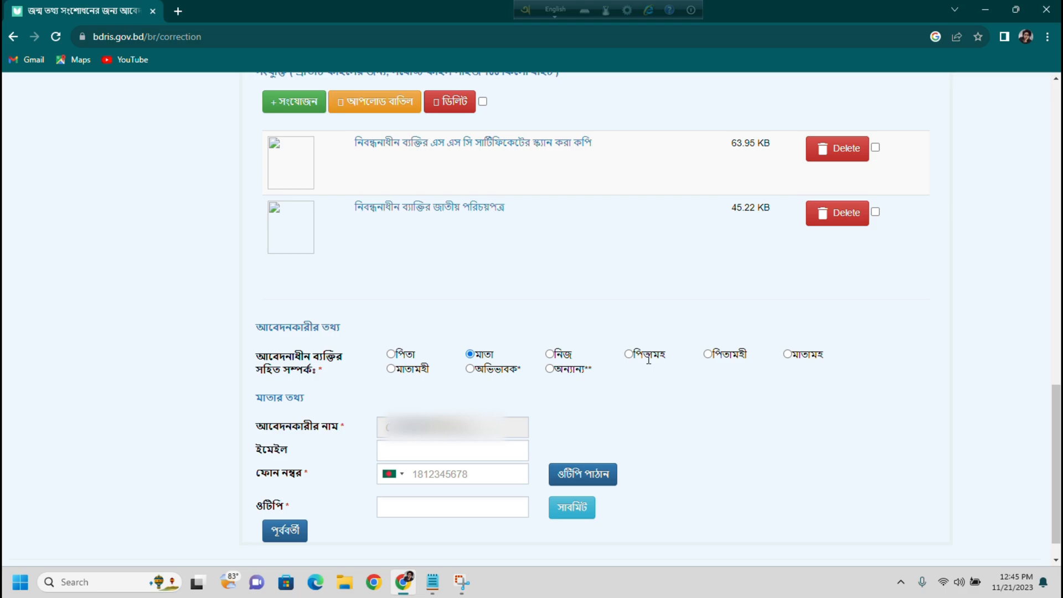
- Try self, paternal grandfather and guardian, then settle the relationship on নিজ (self)
left_click(549, 354)
left_click(629, 354)
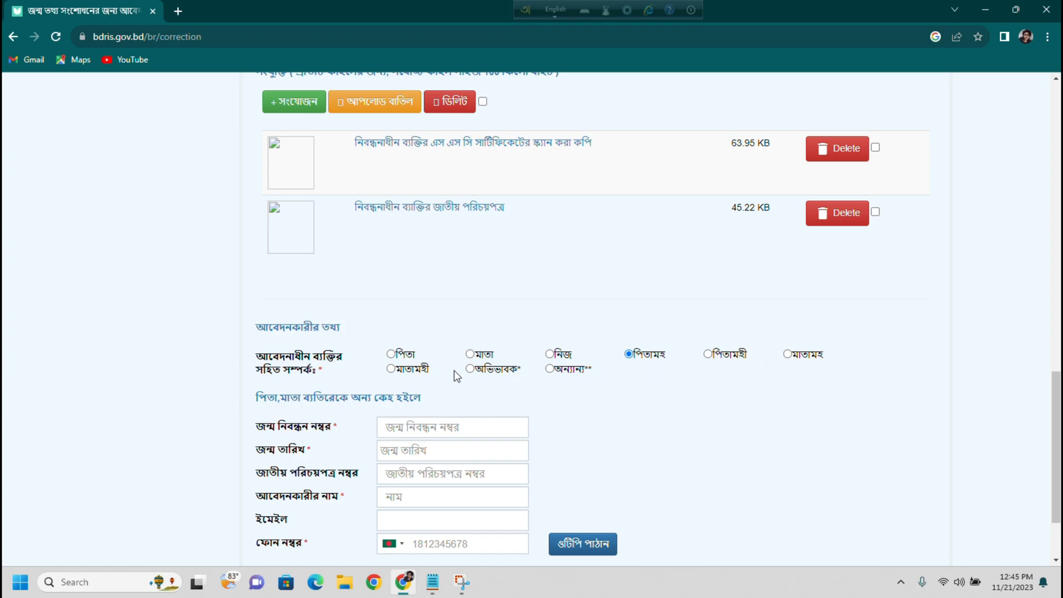
left_click(472, 370)
scroll(288, 527, "down", 2)
left_click(551, 250)
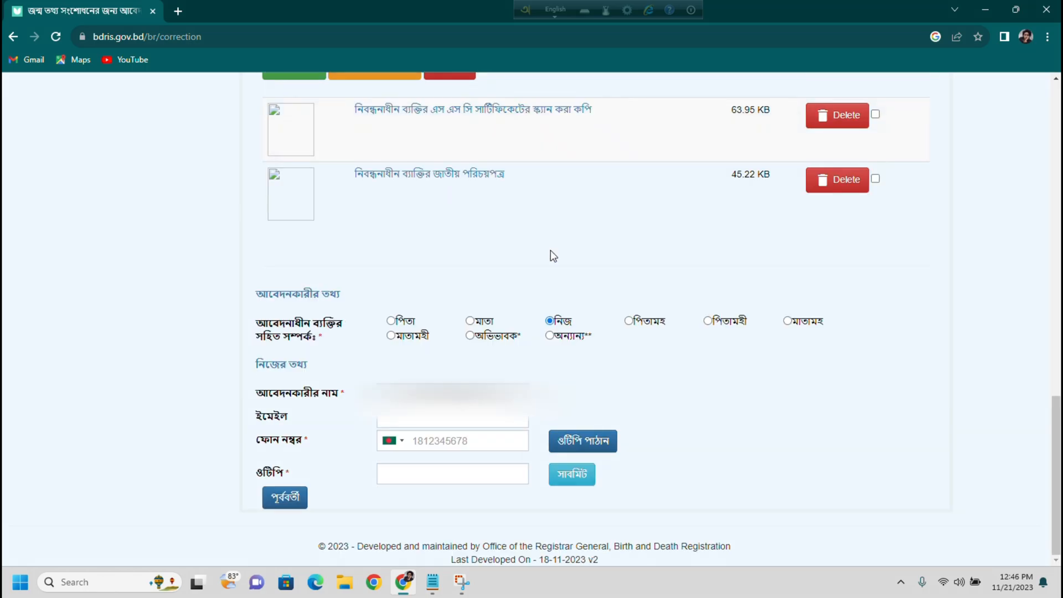
- Enter the applicant's phone number, request the OTP, and submit the application with the received code
left_click(429, 440)
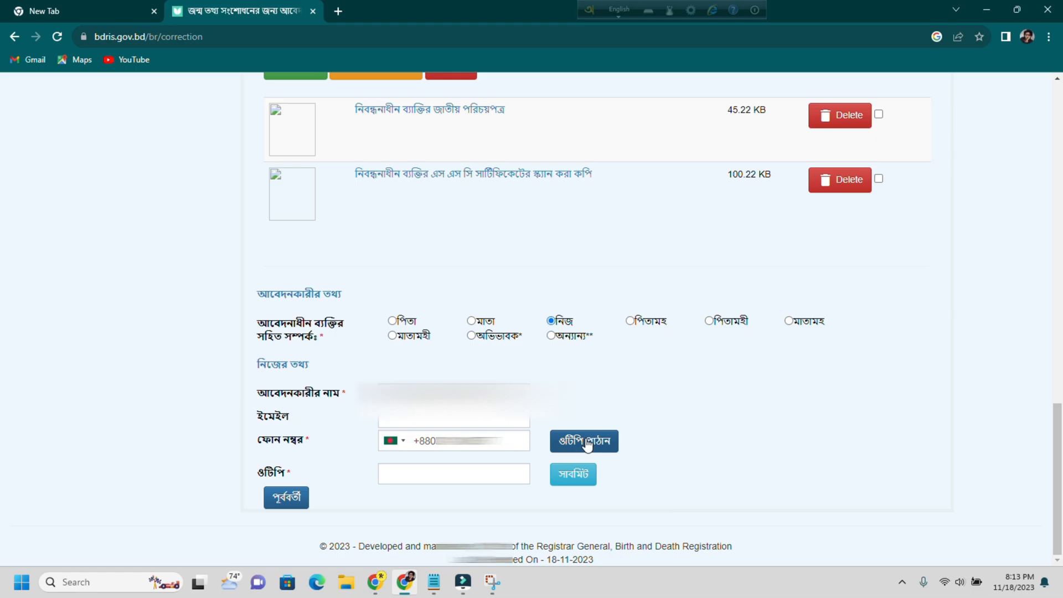
left_click(587, 443)
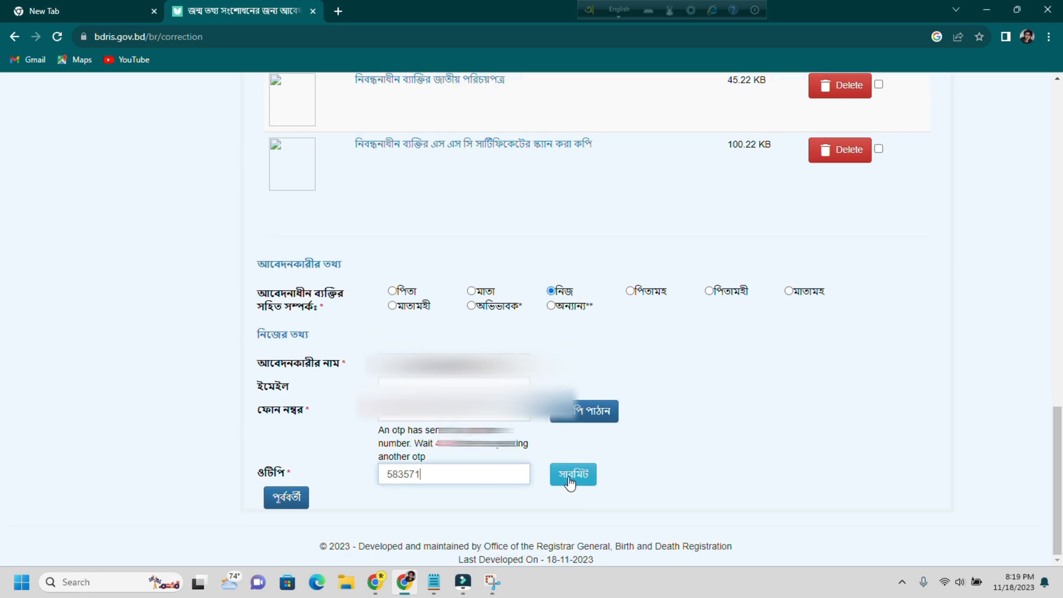
left_click(570, 476)
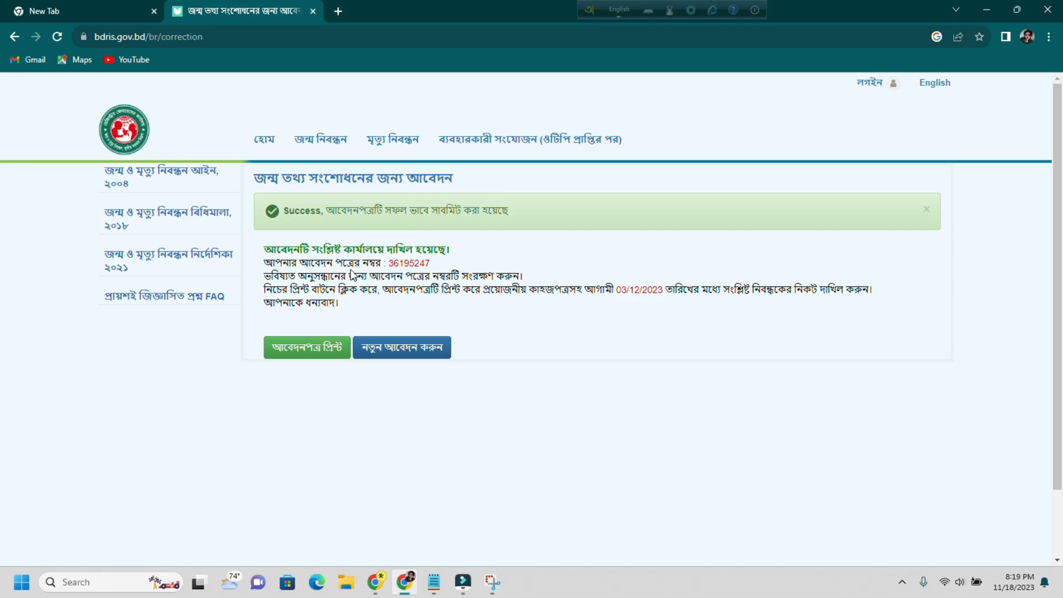
- Highlight the application number and try আবেদনপত্র প্রিন্ট, then close the login popup it opens
left_click_drag(437, 261, 390, 271)
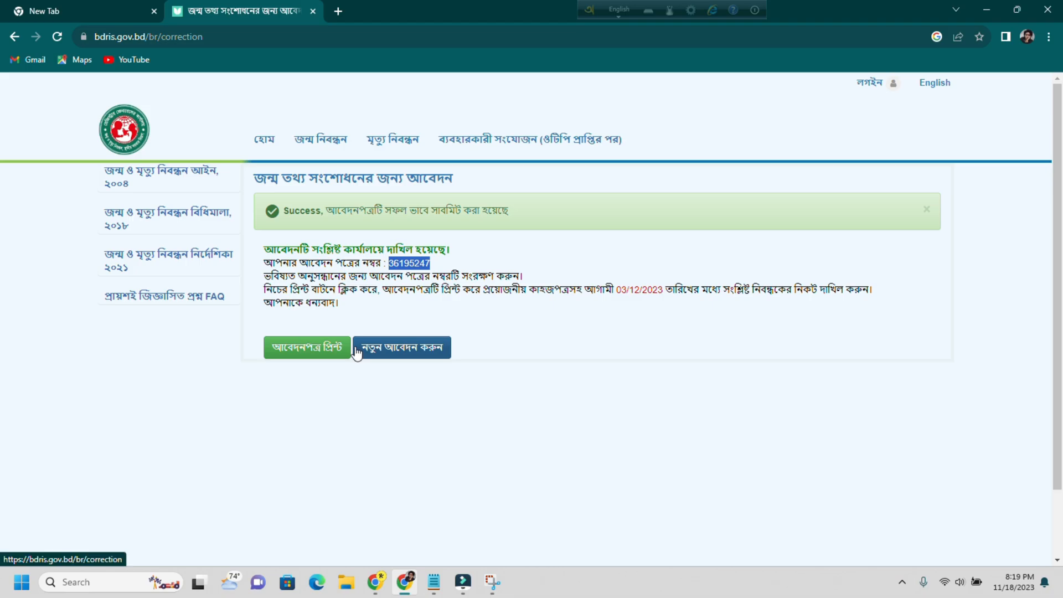
left_click(322, 355)
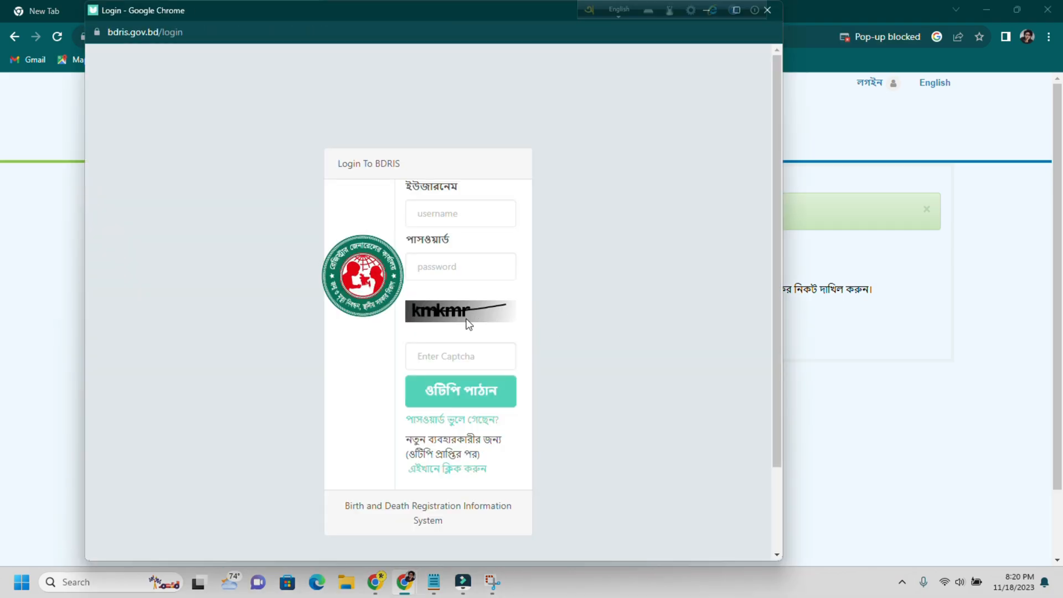
scroll(523, 382, "down", 2)
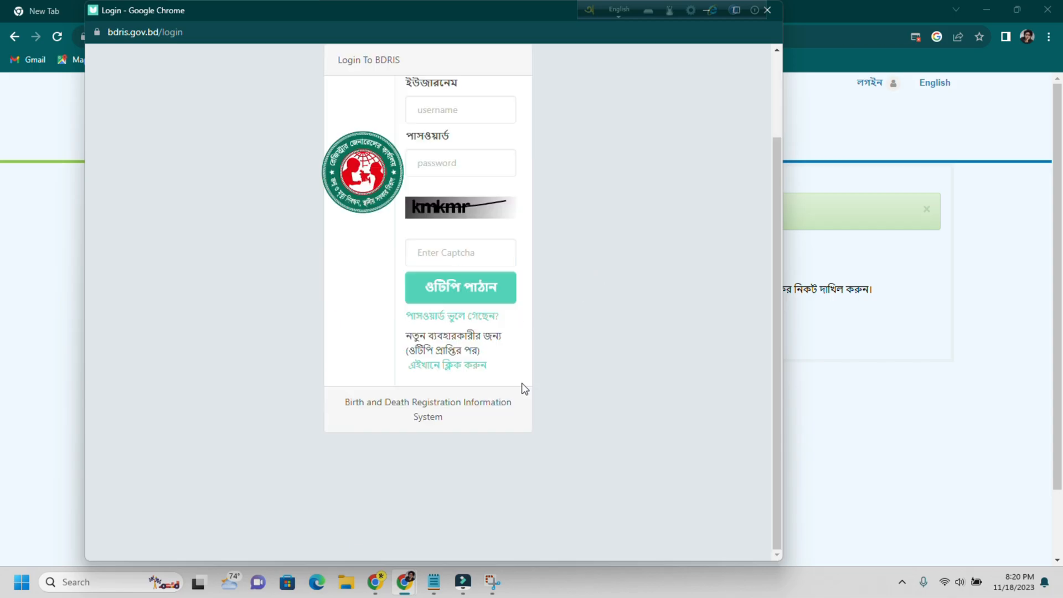
scroll(525, 388, "up", 2)
left_click(767, 10)
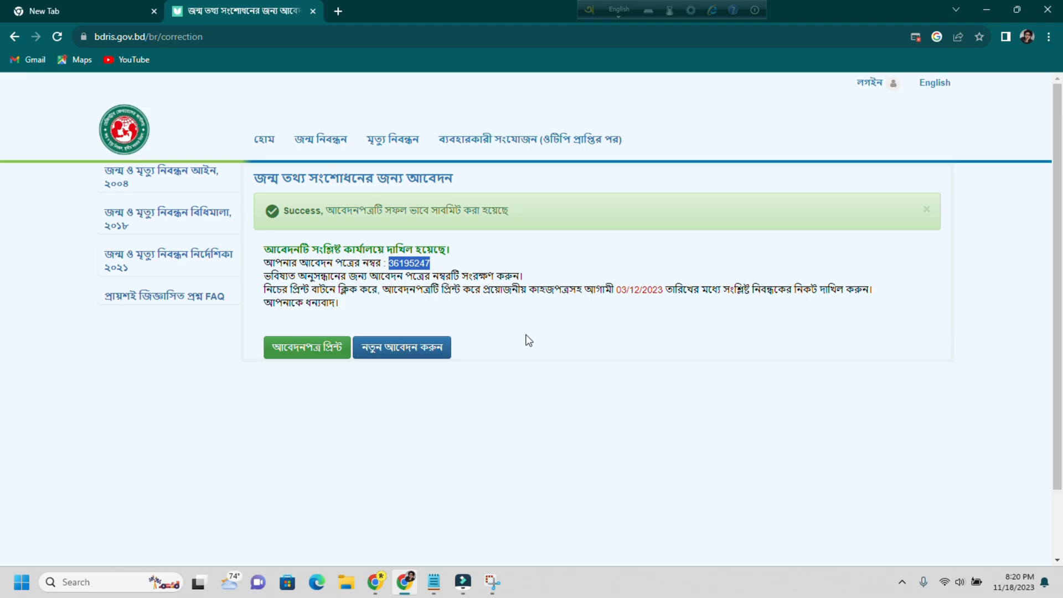
- Bring up Chrome's print preview of the success page with Ctrl+P
left_click(581, 327)
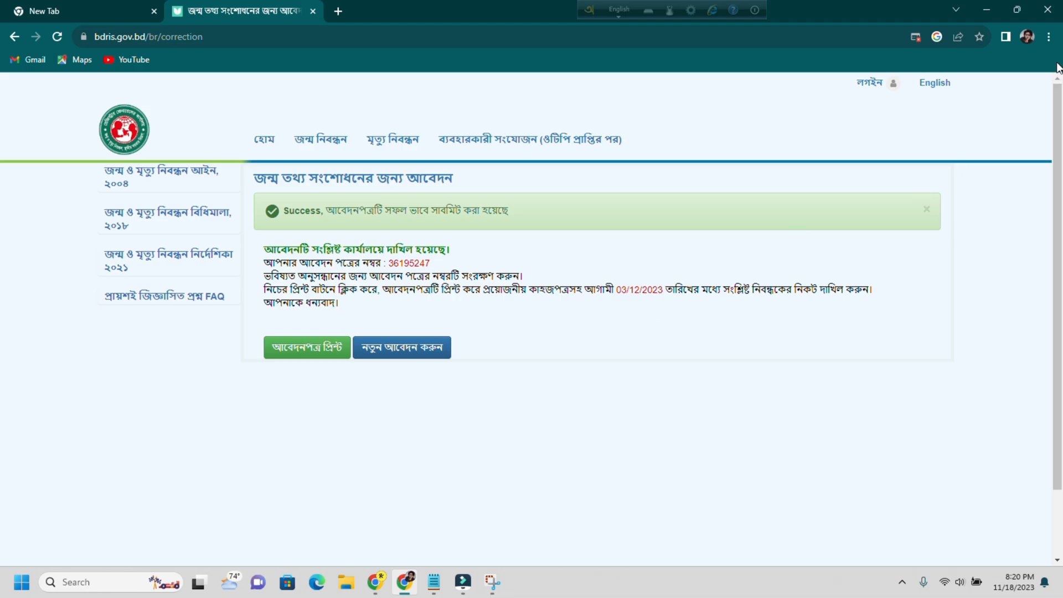
left_click(1049, 36)
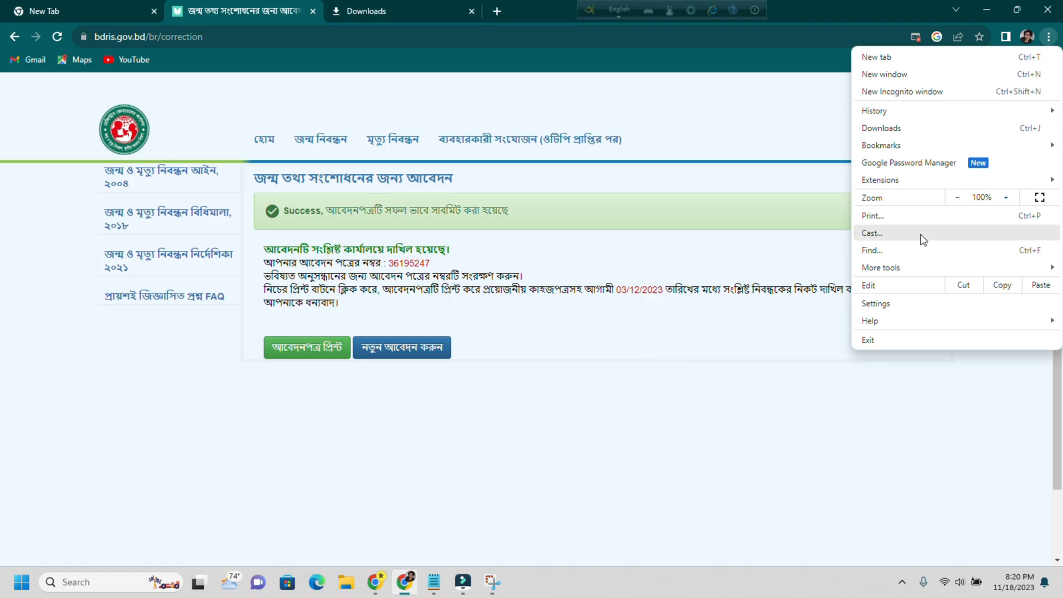
key("ctrl+p")
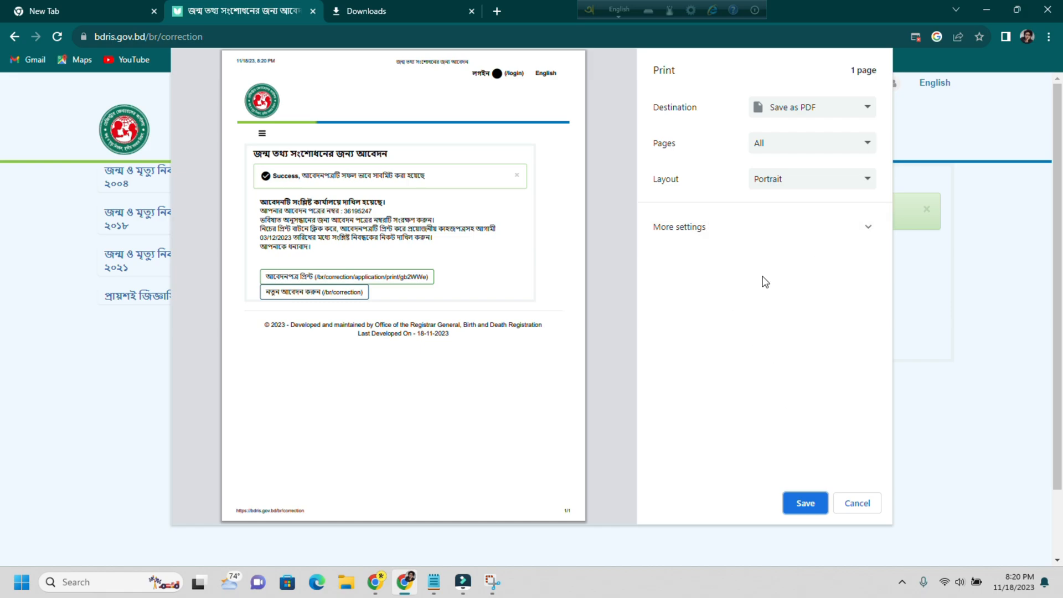
- Keep Save as PDF as the destination and save the success page PDF into Downloads
left_click(806, 114)
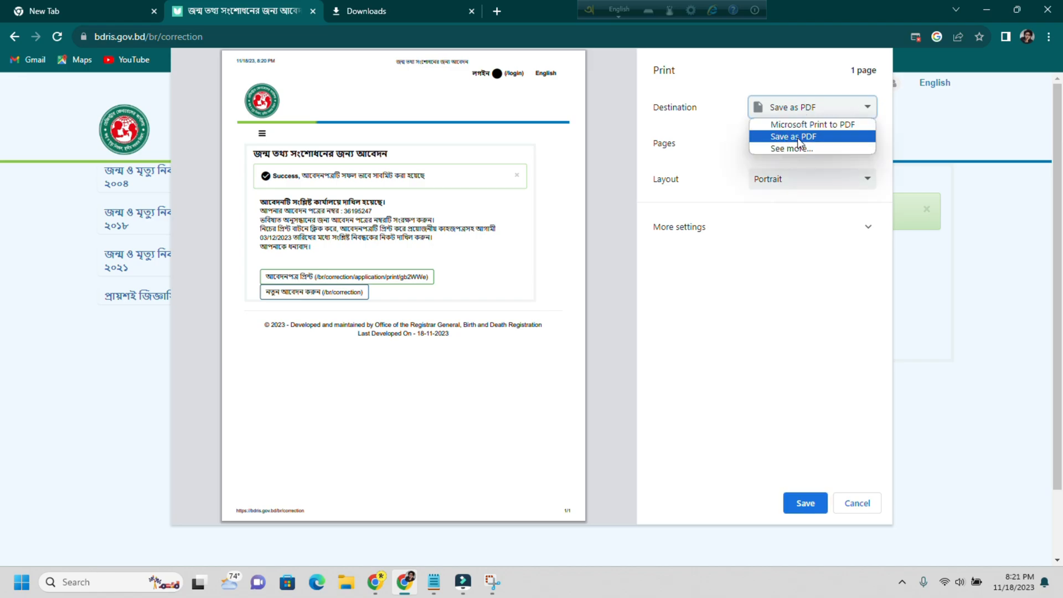
left_click(791, 139)
left_click(806, 504)
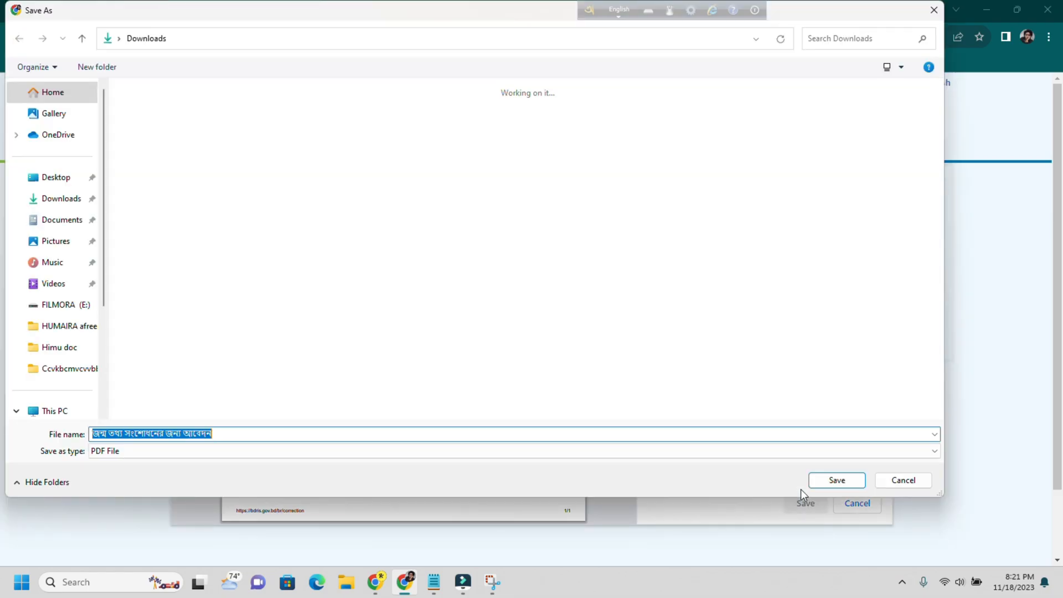
left_click(837, 480)
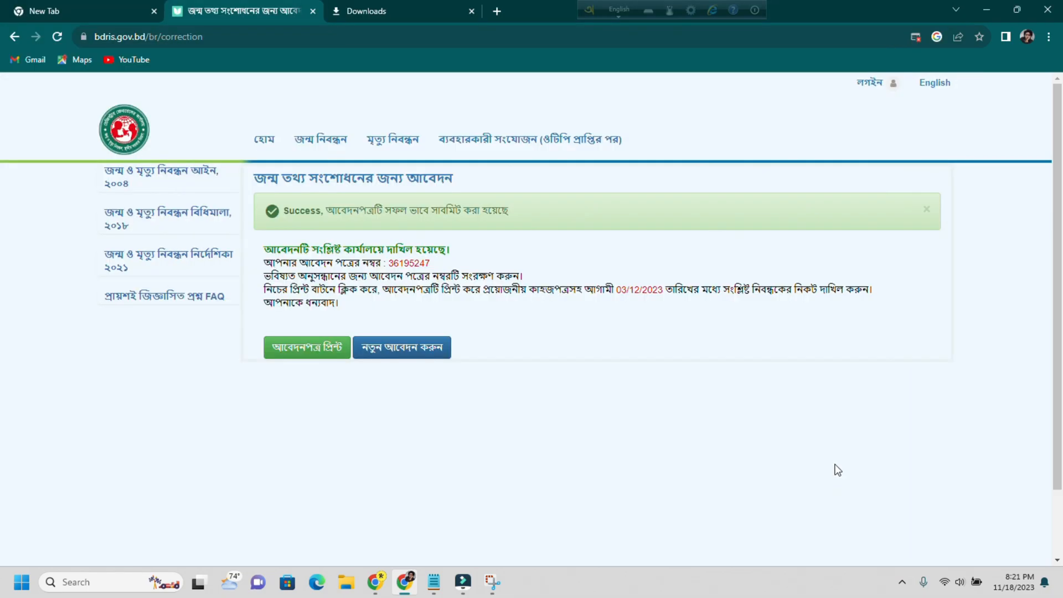